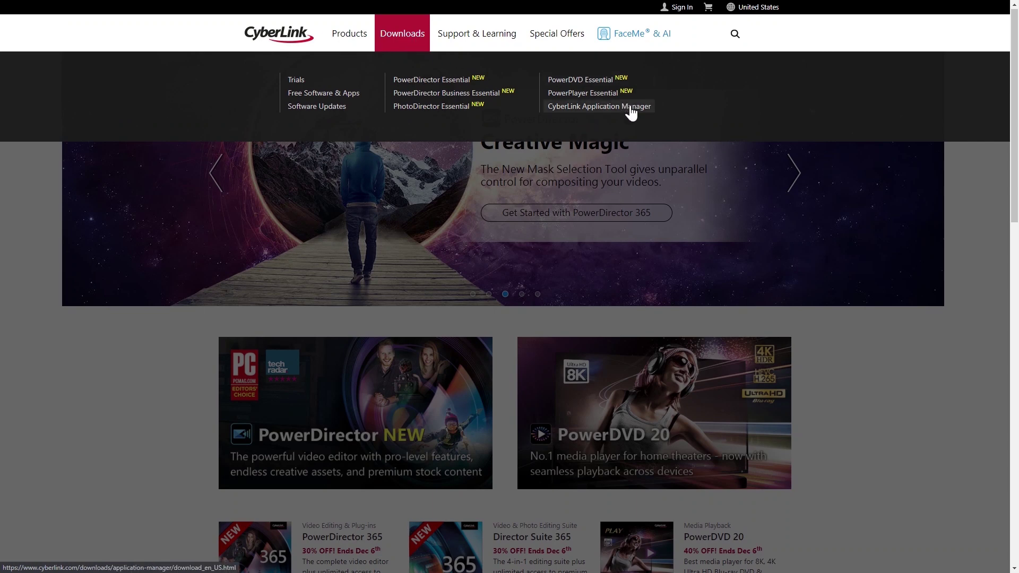
Step: Open the CyberLink Application Manager download page and launch the downloaded installer
left_click(629, 106)
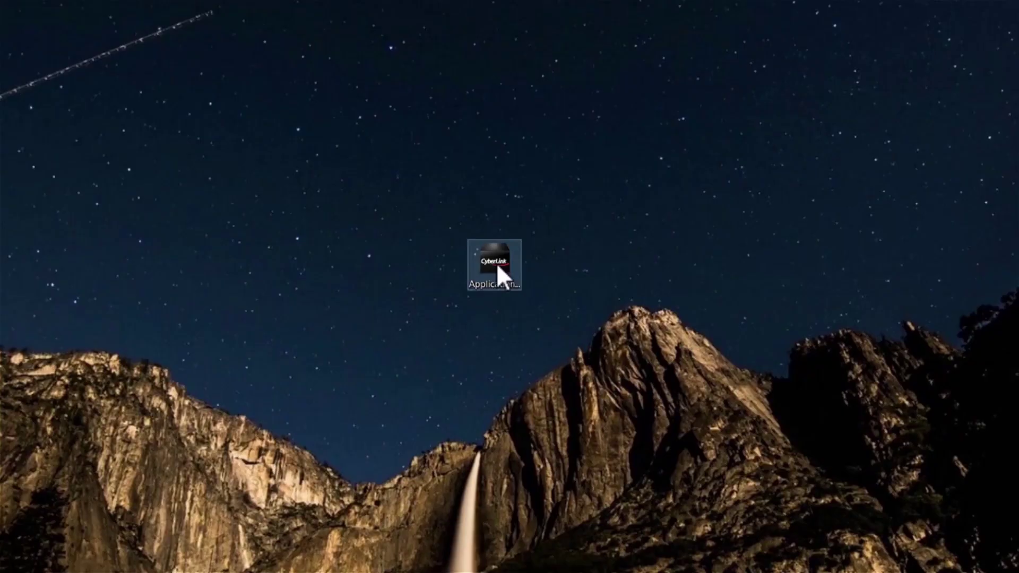
double_click(496, 265)
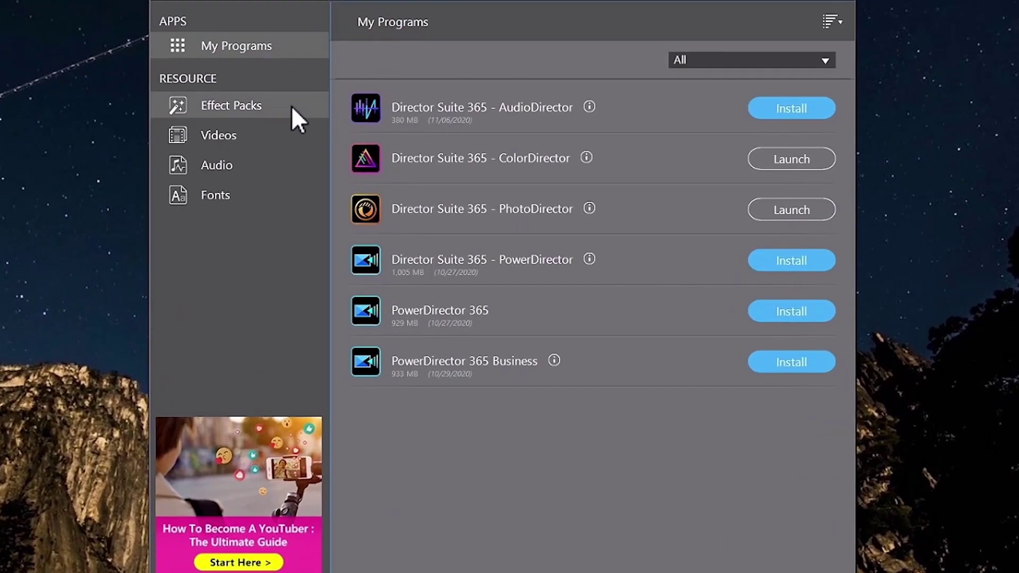
Step: Browse the Application Manager's Effect Packs, Videos and Audio listings
left_click(373, 146)
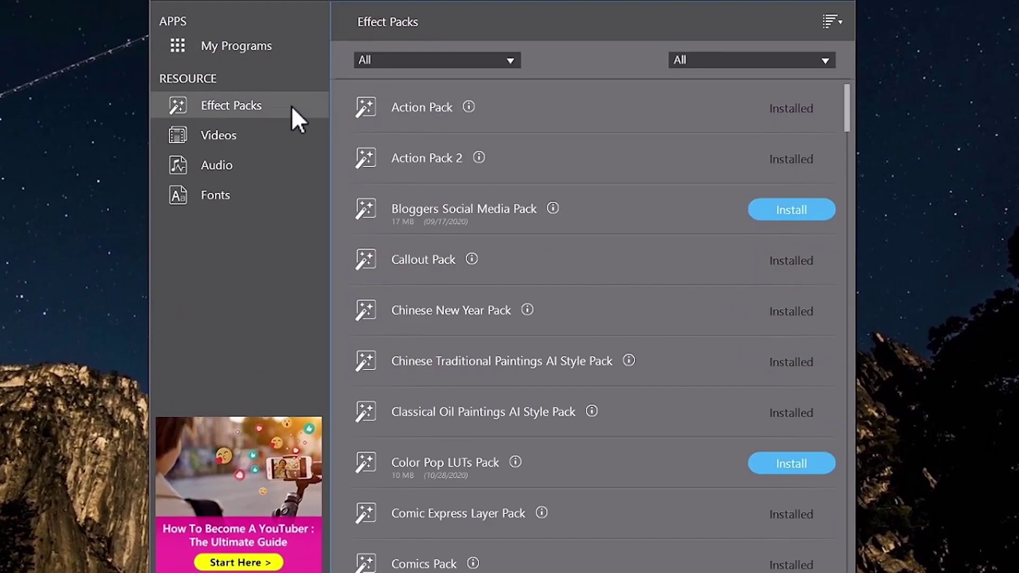
left_click(288, 139)
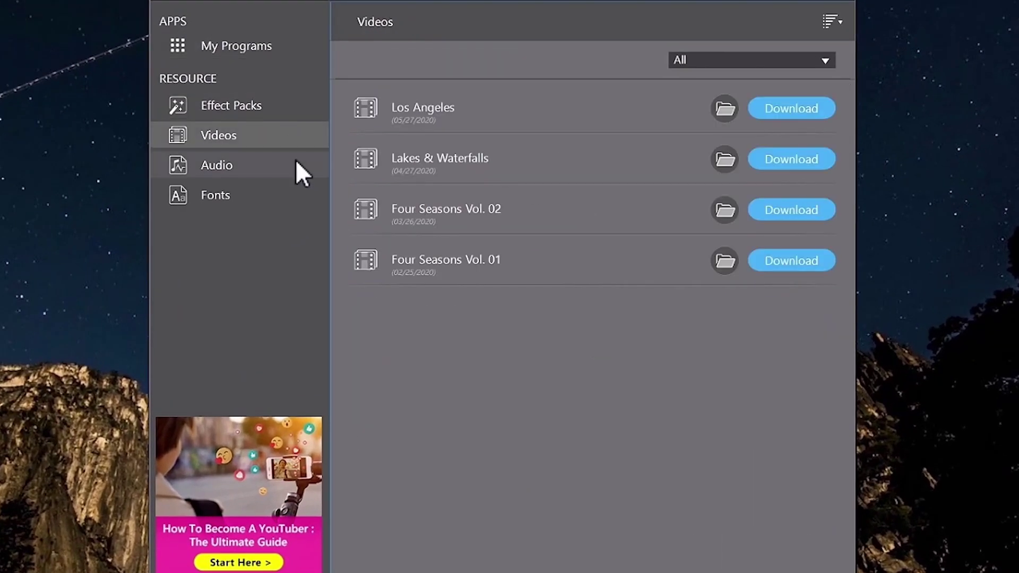
left_click(295, 177)
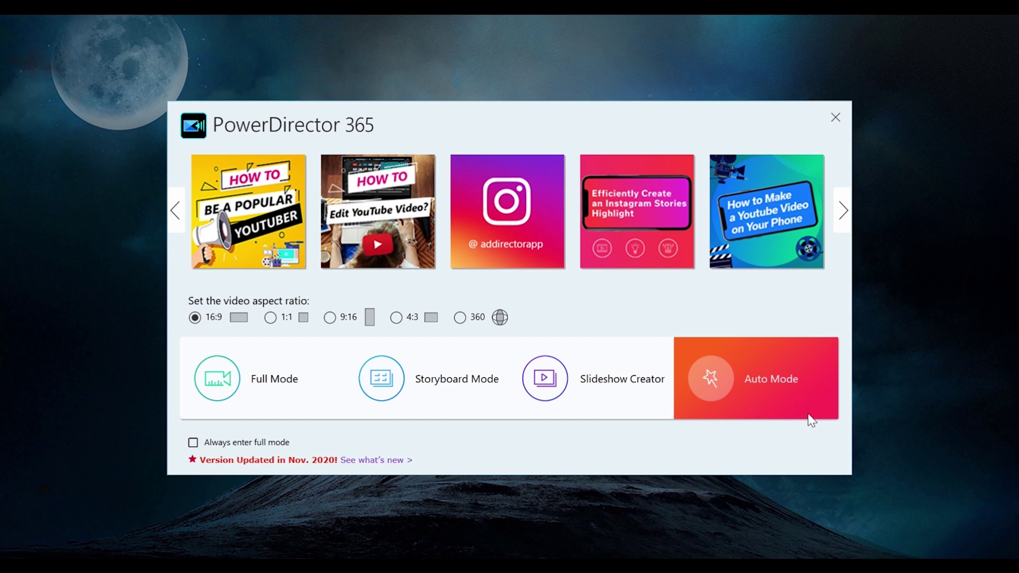
Step: Enter PowerDirector's Full Mode editor from the startup window
left_click(283, 413)
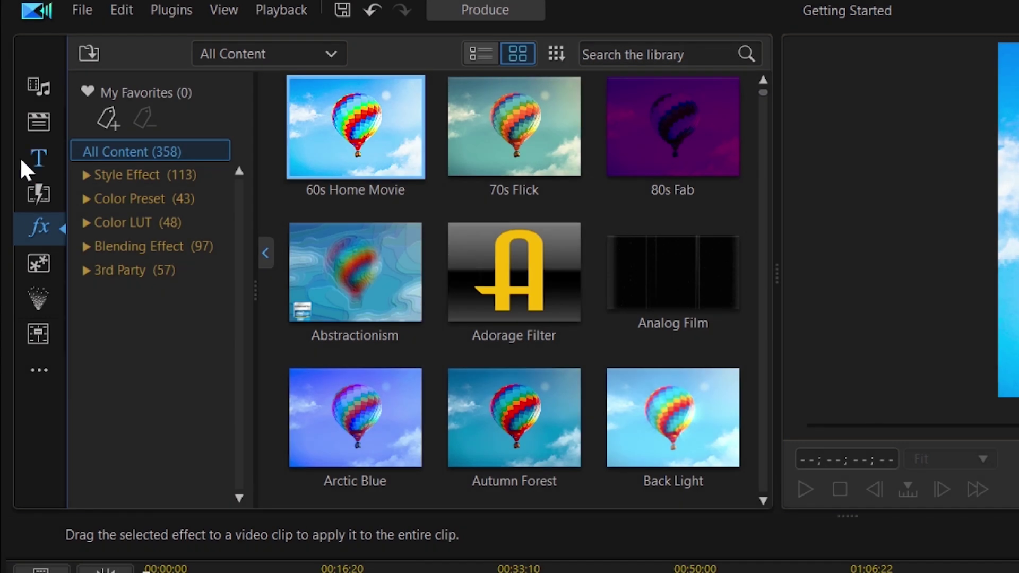
Step: Preview the Title and Transition rooms, then return to media and show Background Music
left_click(20, 157)
left_click(15, 183)
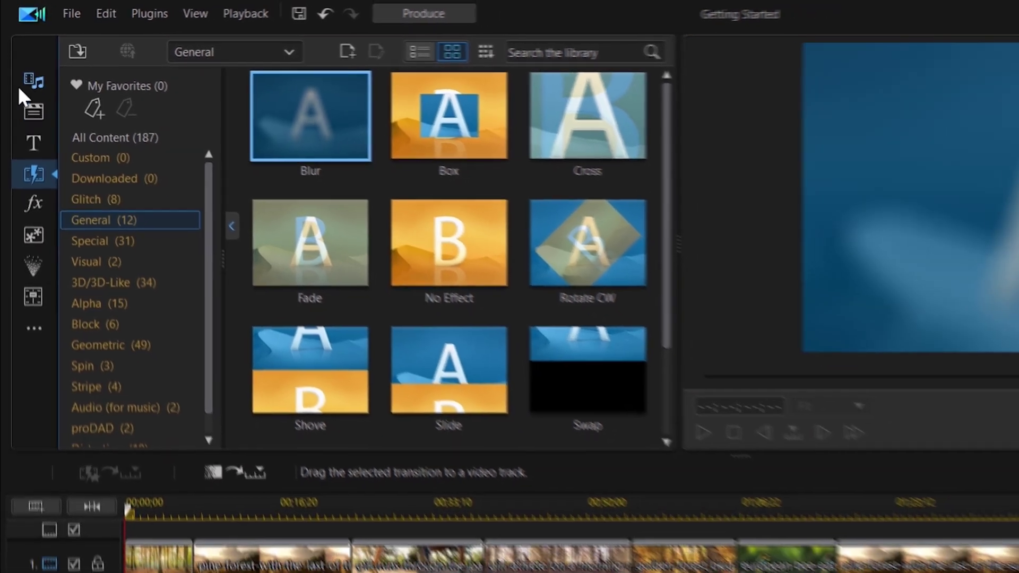
left_click(12, 78)
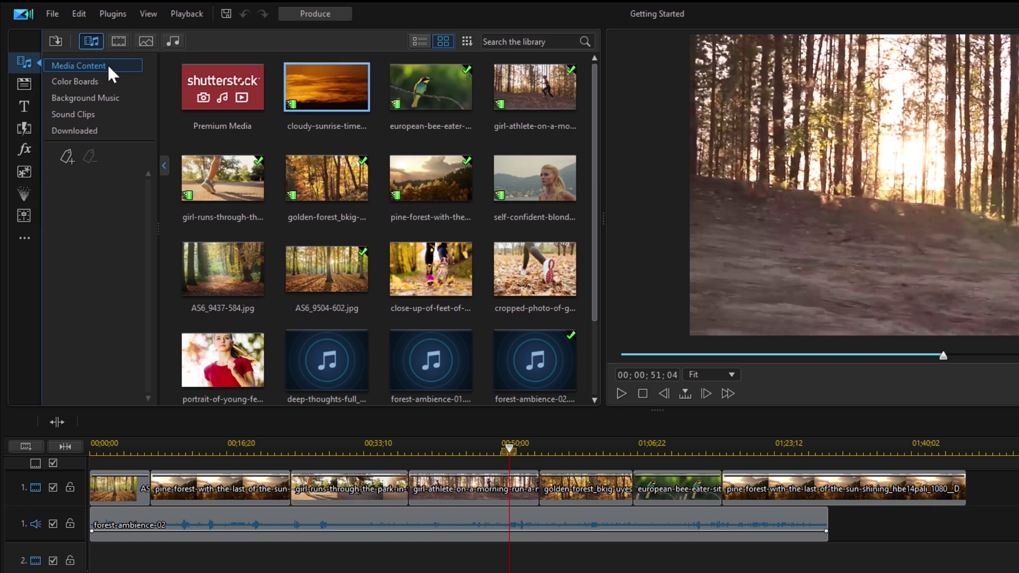
left_click(108, 78)
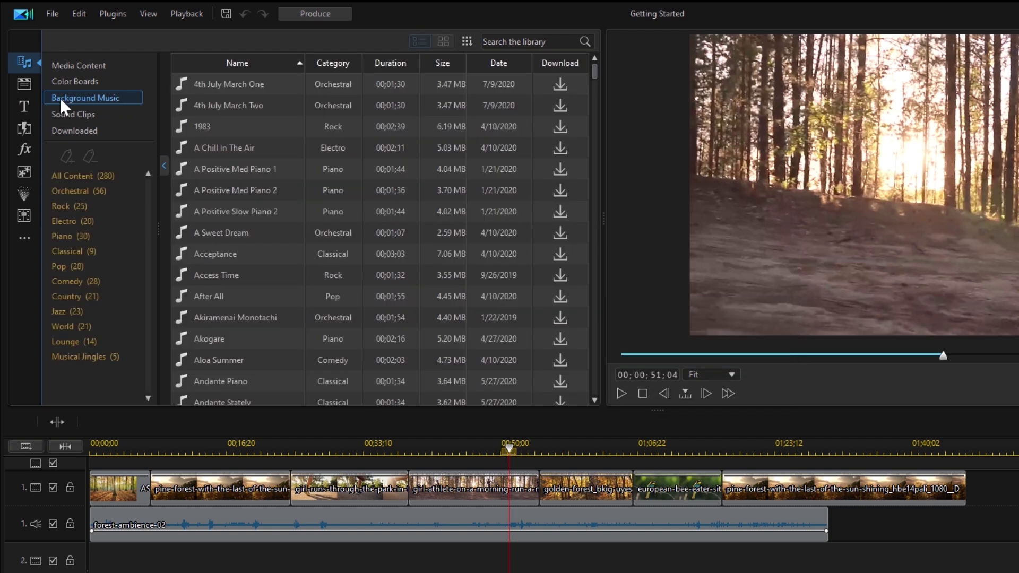
Step: Browse the full lists of title templates and transitions
left_click(30, 105)
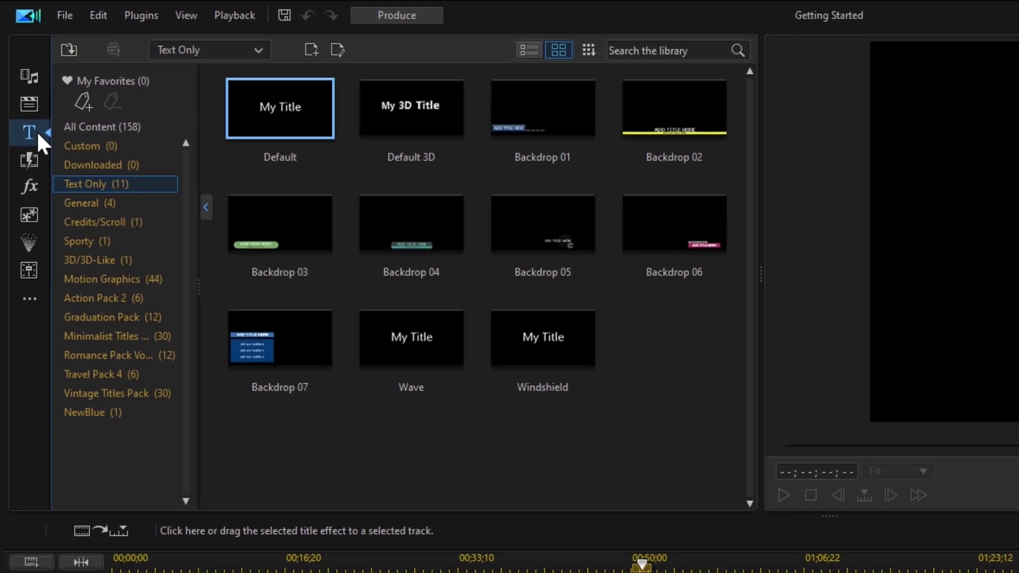
left_click(110, 126)
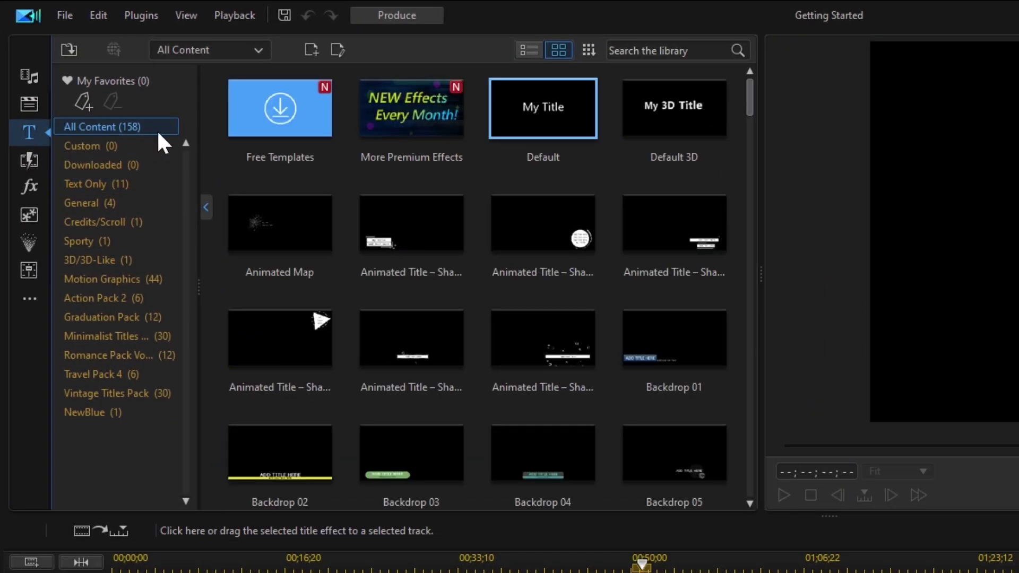
left_click(34, 159)
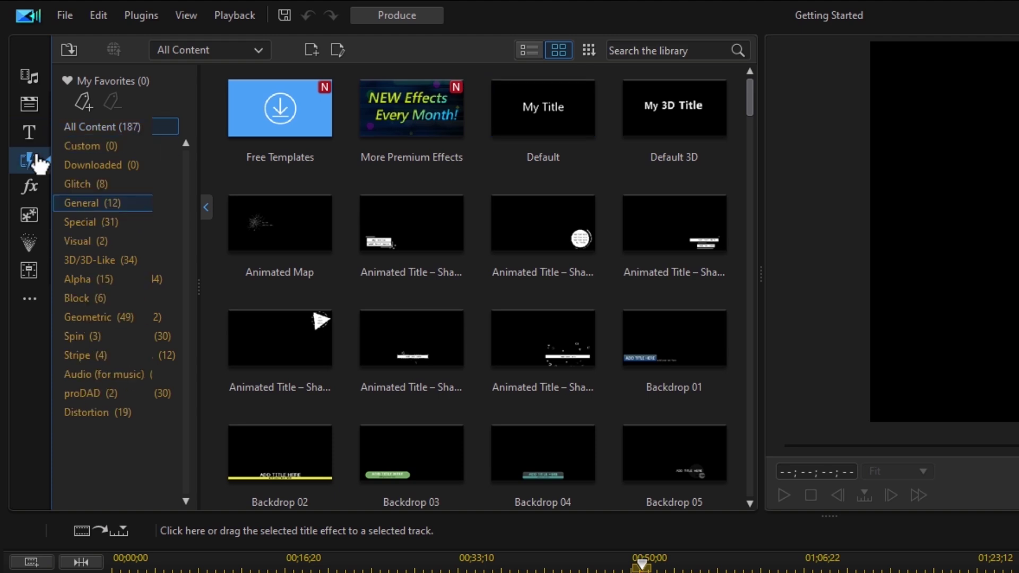
left_click(152, 128)
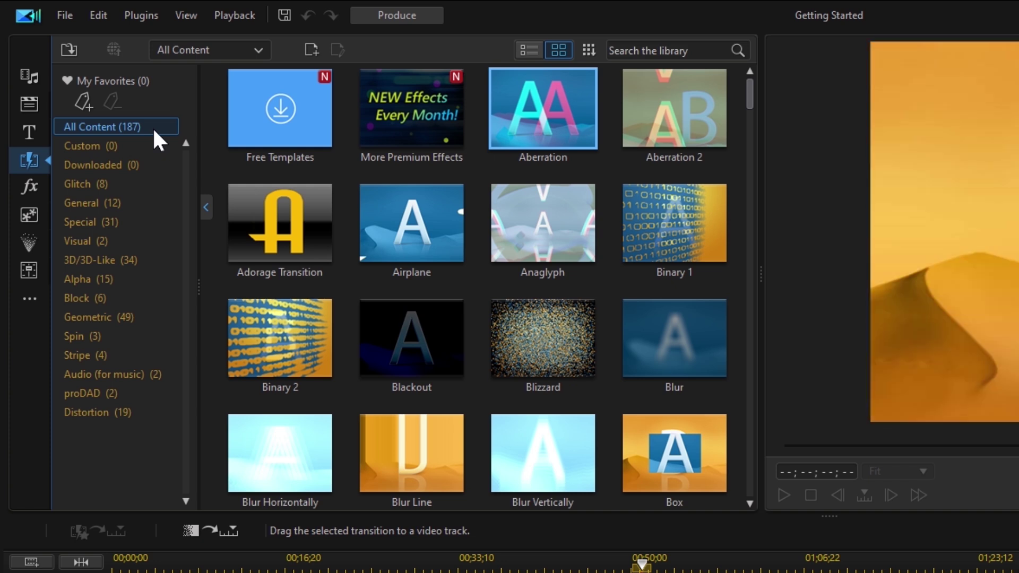
Step: Preview the effect, PiP object and particle libraries and audio mixer, then return to media
left_click(32, 188)
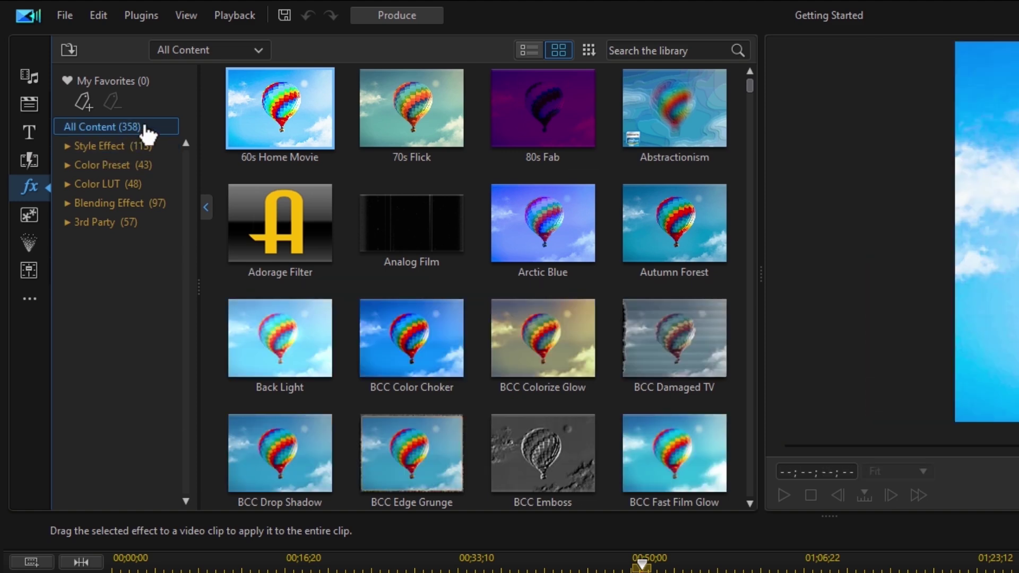
left_click(41, 214)
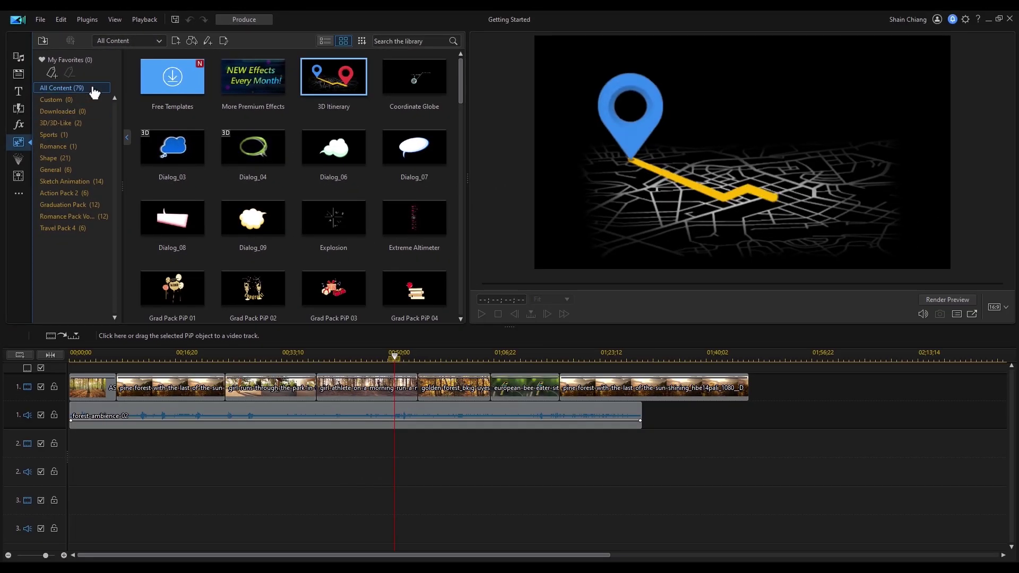
left_click(21, 161)
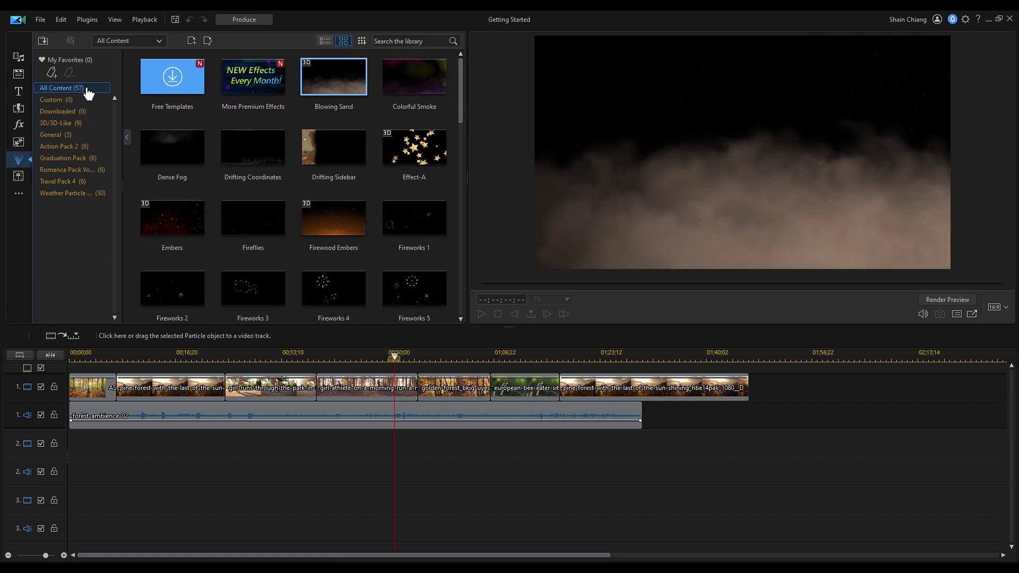
left_click(20, 176)
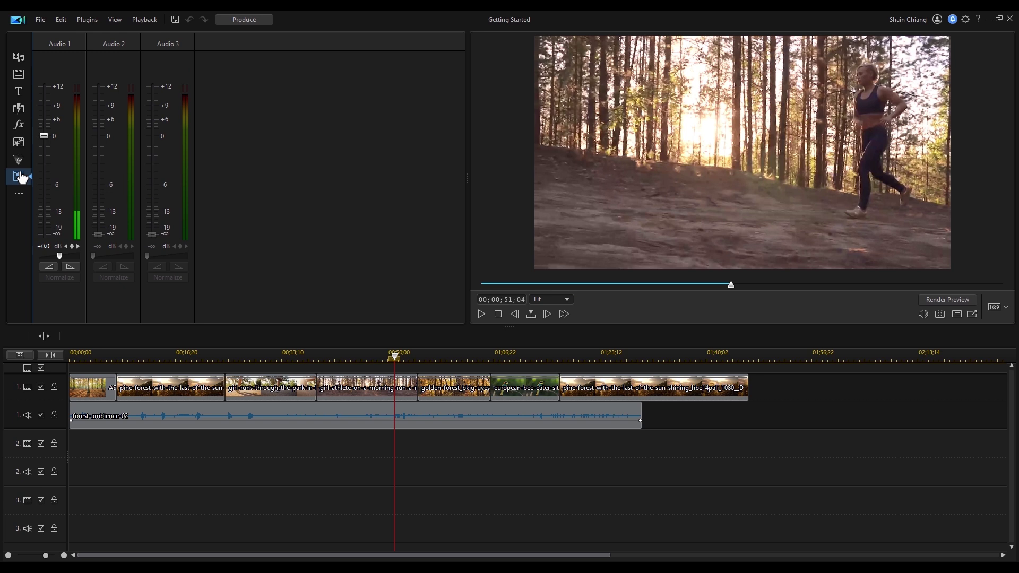
left_click(19, 58)
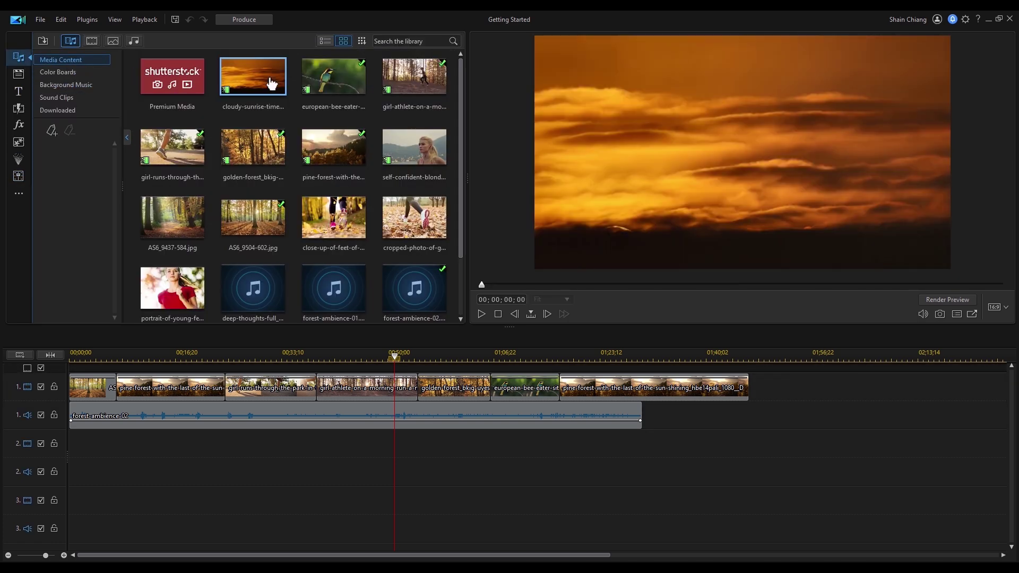
Step: Bring in the forest-run video clips and import runner photos AS6_9437-584 through the portrait
left_click_drag(265, 79, 372, 456)
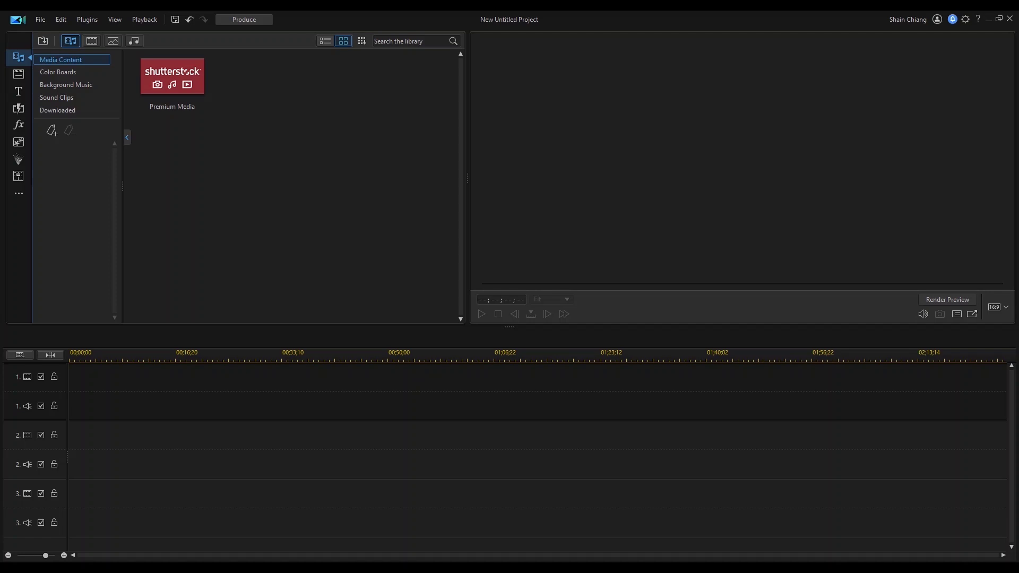
left_click_drag(294, 184, 294, 183)
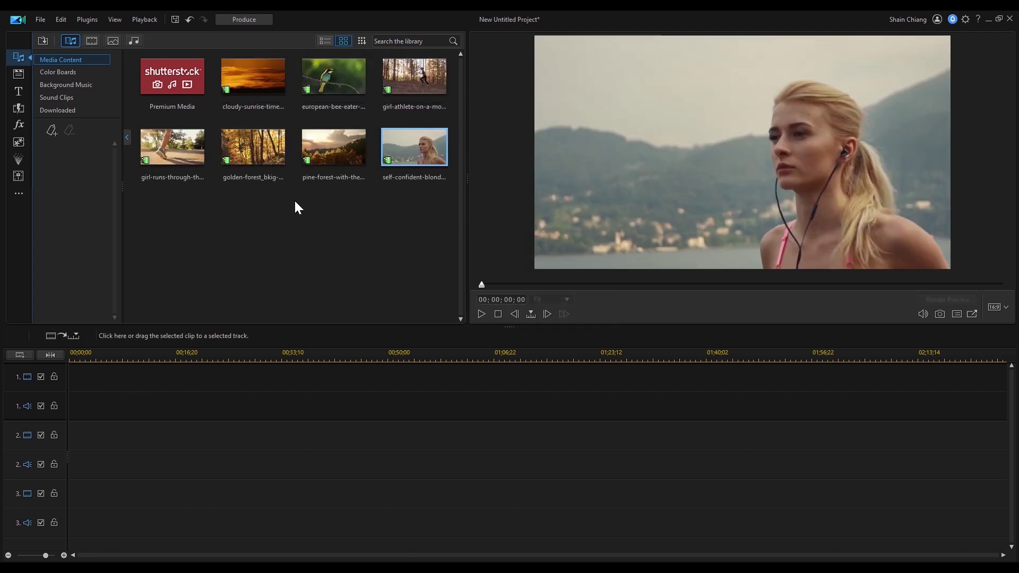
right_click(295, 202)
left_click(307, 209)
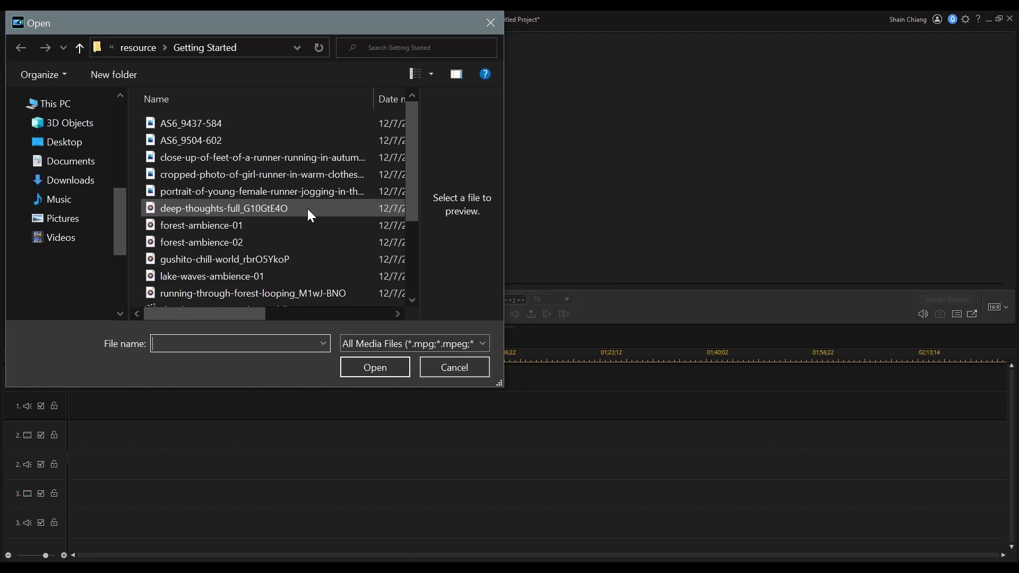
left_click(303, 194)
left_click(254, 125, "shift")
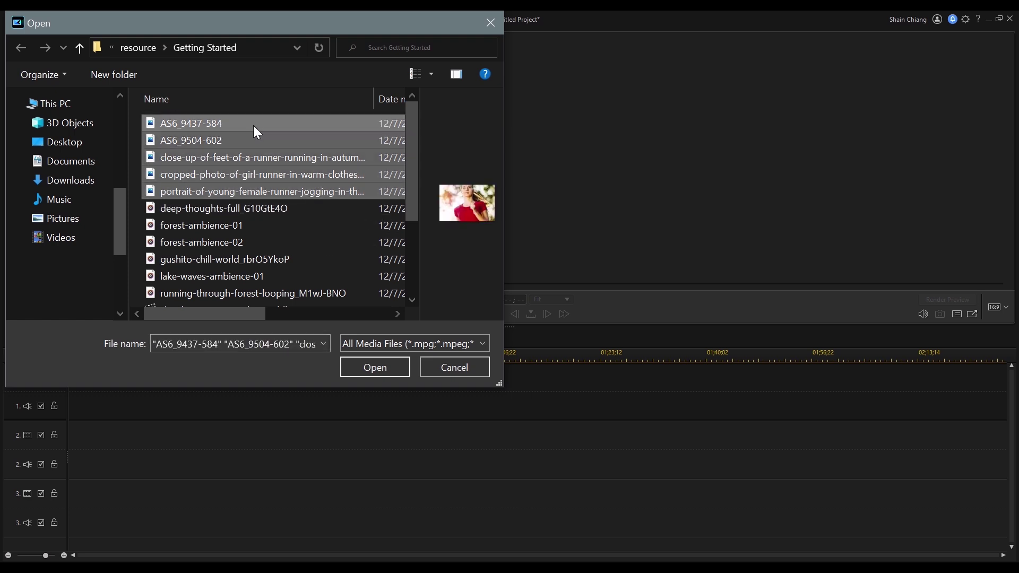
left_click(372, 365)
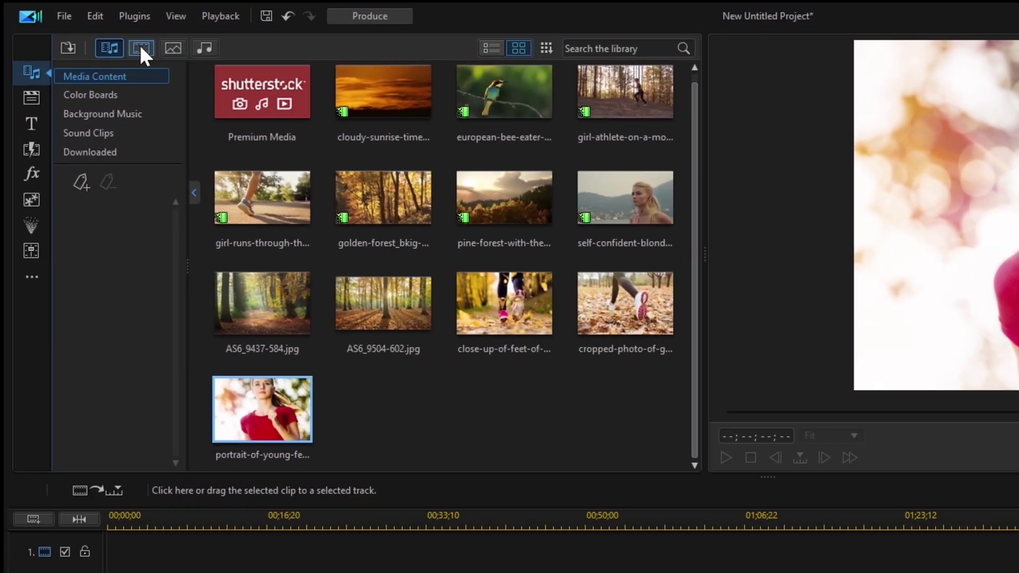
Step: Filter by videos and photos, view the cloudy-sunrise clip in an undocked preview, then show all media
left_click(92, 42)
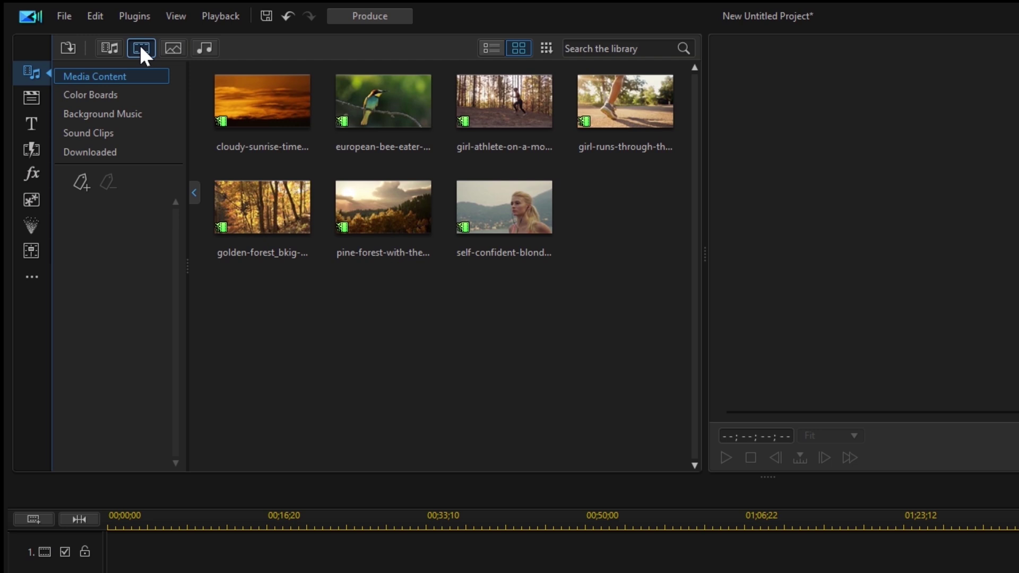
left_click(173, 49)
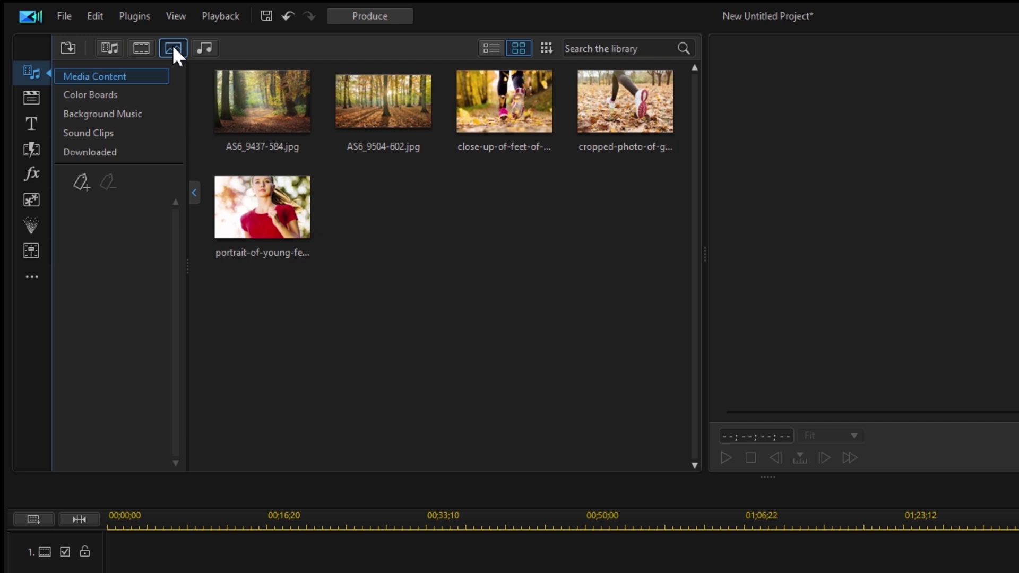
left_click(142, 49)
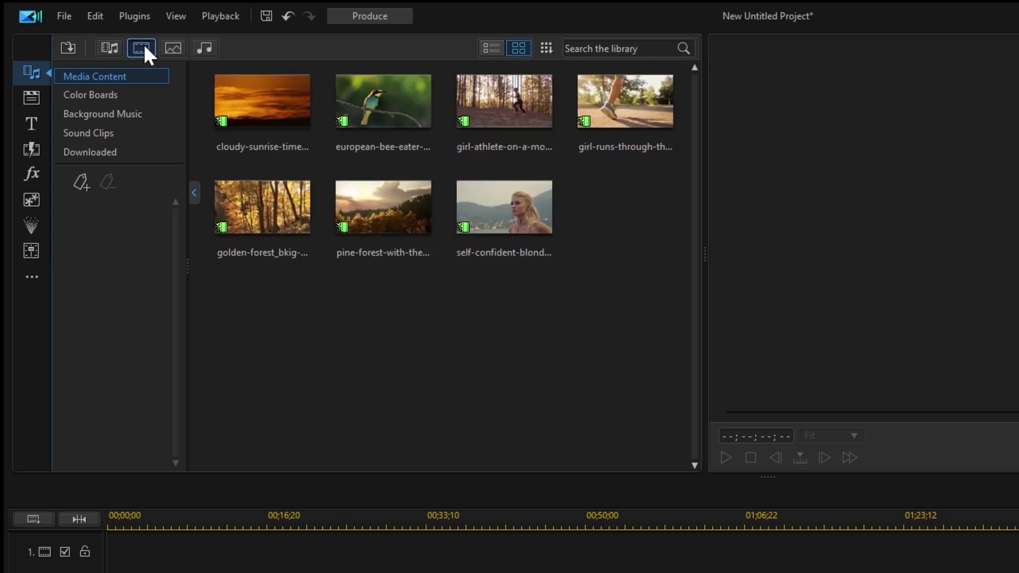
left_click(260, 119)
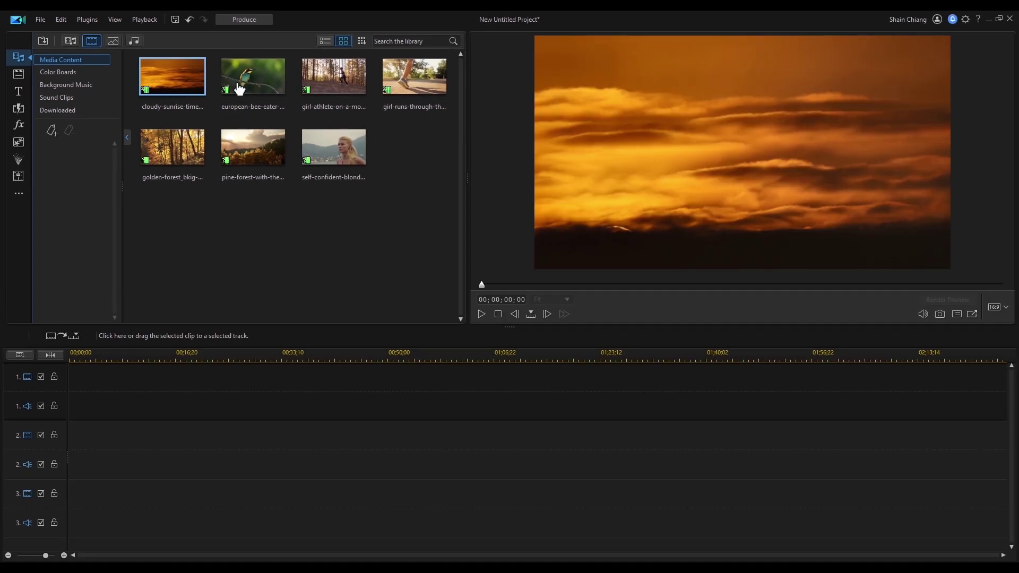
left_click(974, 315)
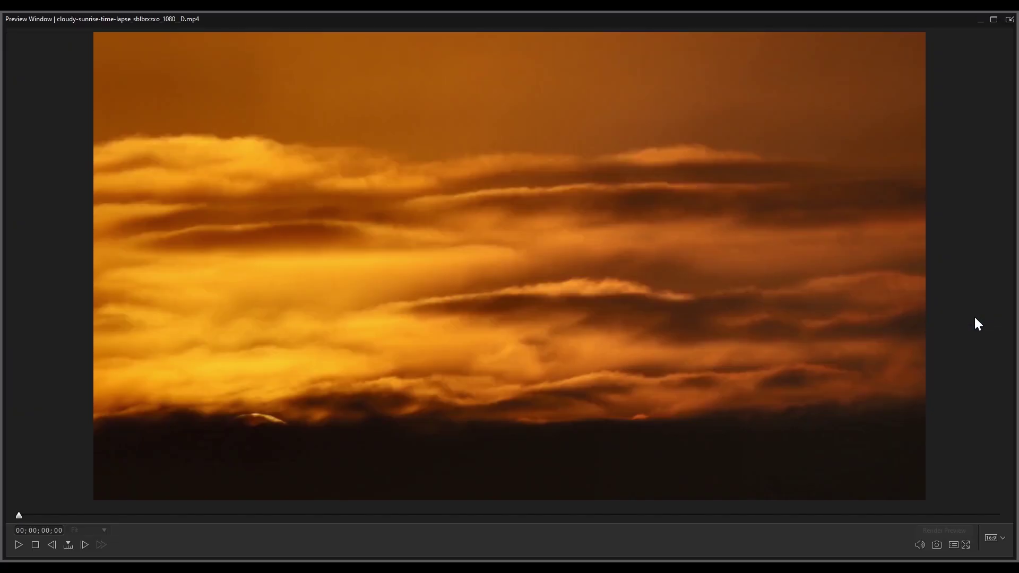
left_click(1010, 21)
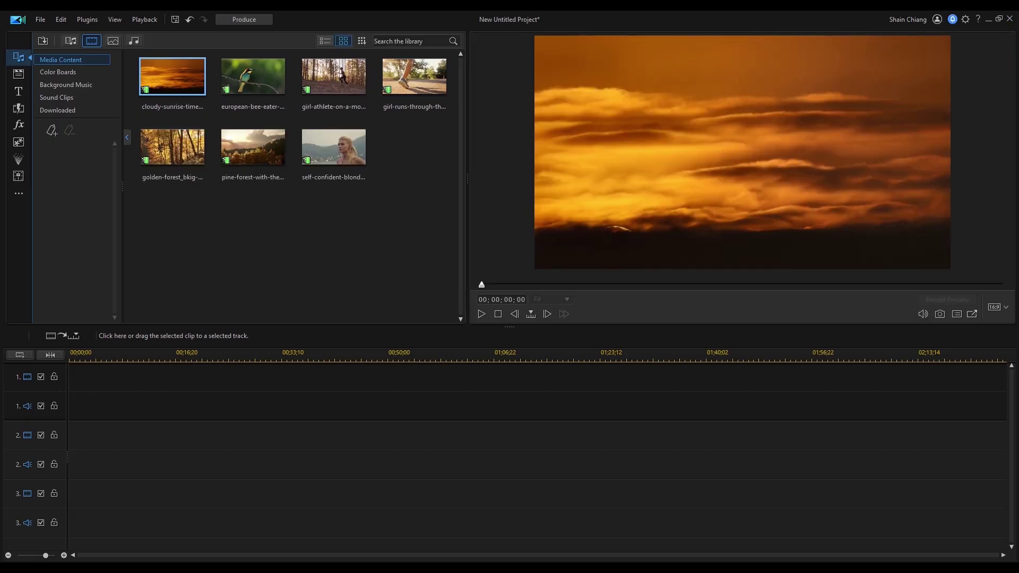
left_click(77, 59)
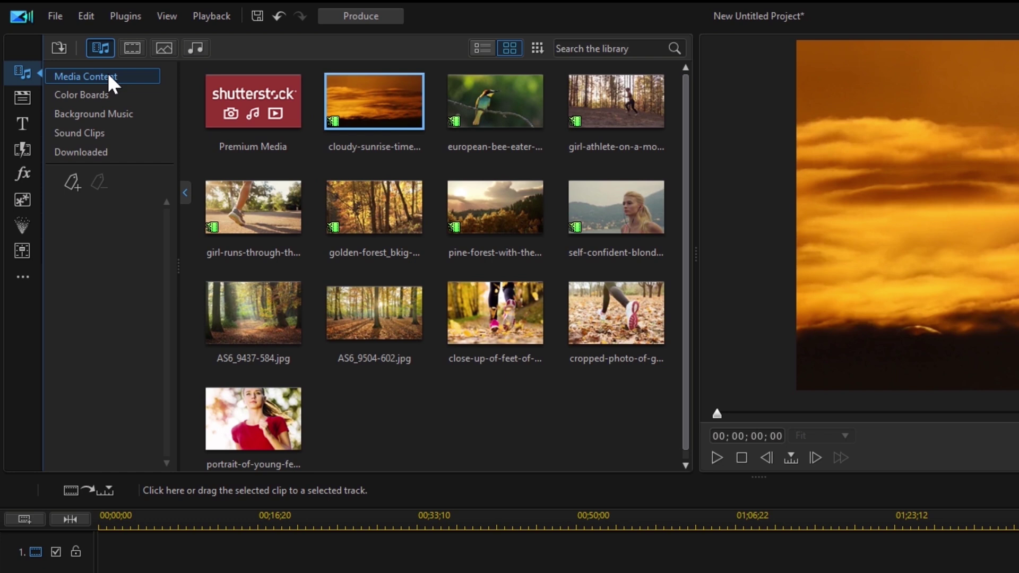
Step: Download the third Shutterstock stock video into the media library
left_click(108, 75)
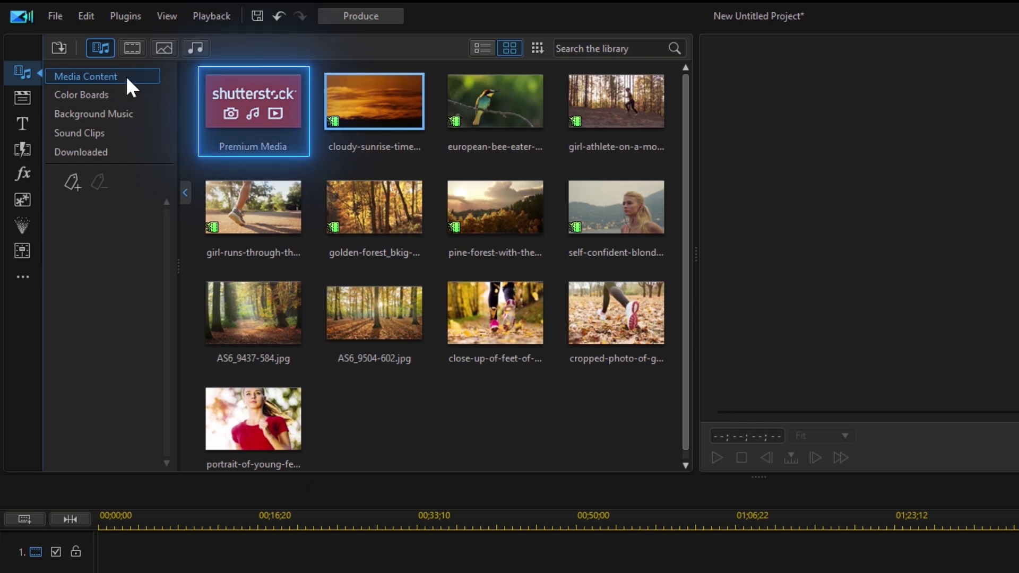
left_click(58, 47)
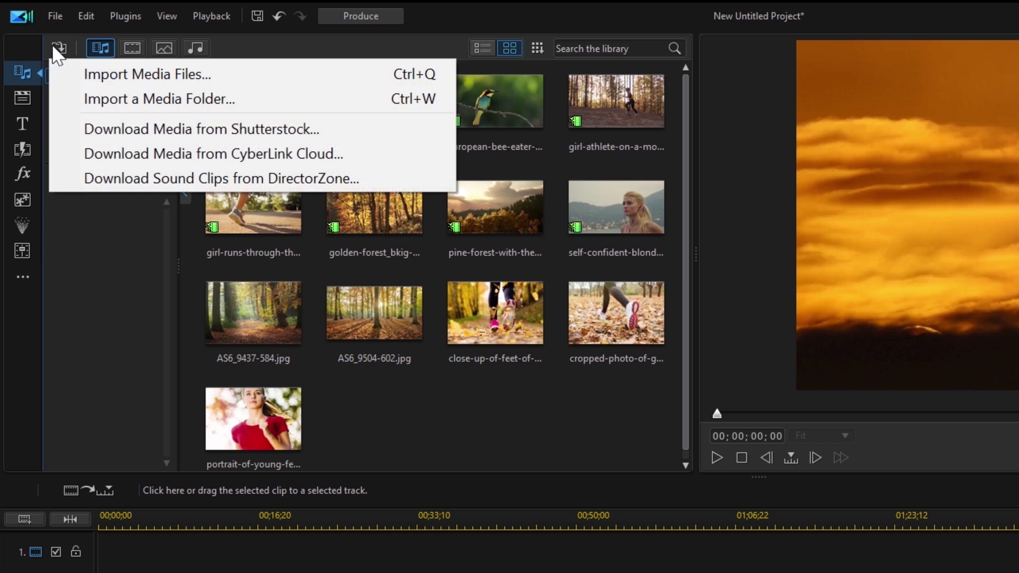
left_click(76, 128)
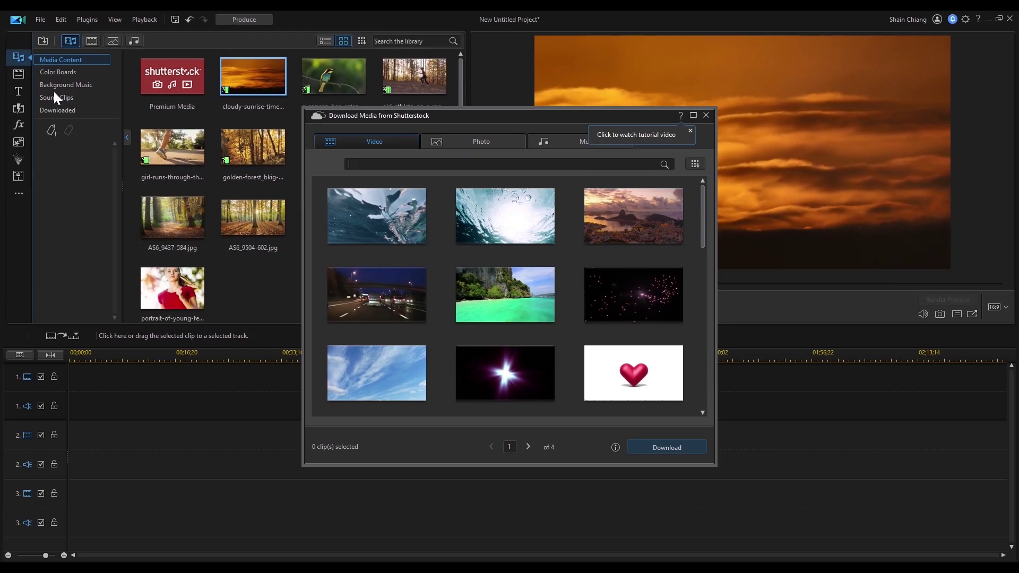
left_click(629, 236)
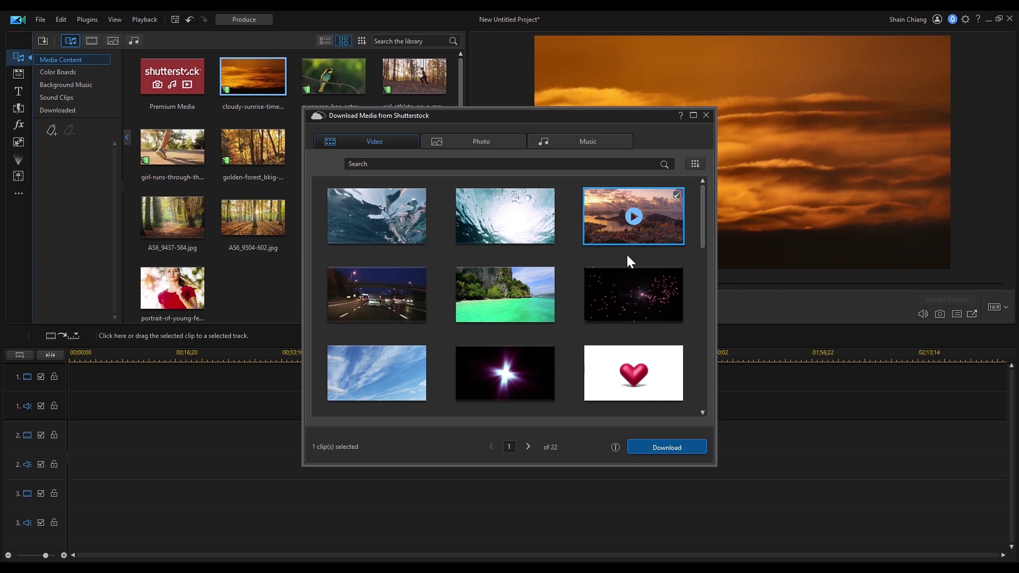
left_click(645, 442)
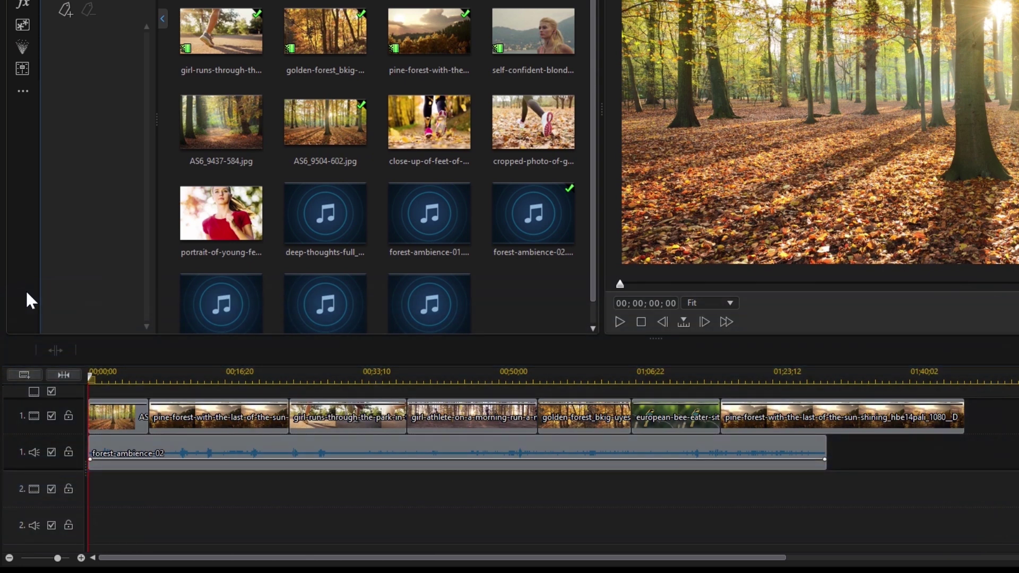
Step: Move track 2 above track 1 and back, then bring up the track header options
left_click_drag(4, 474, 9, 412)
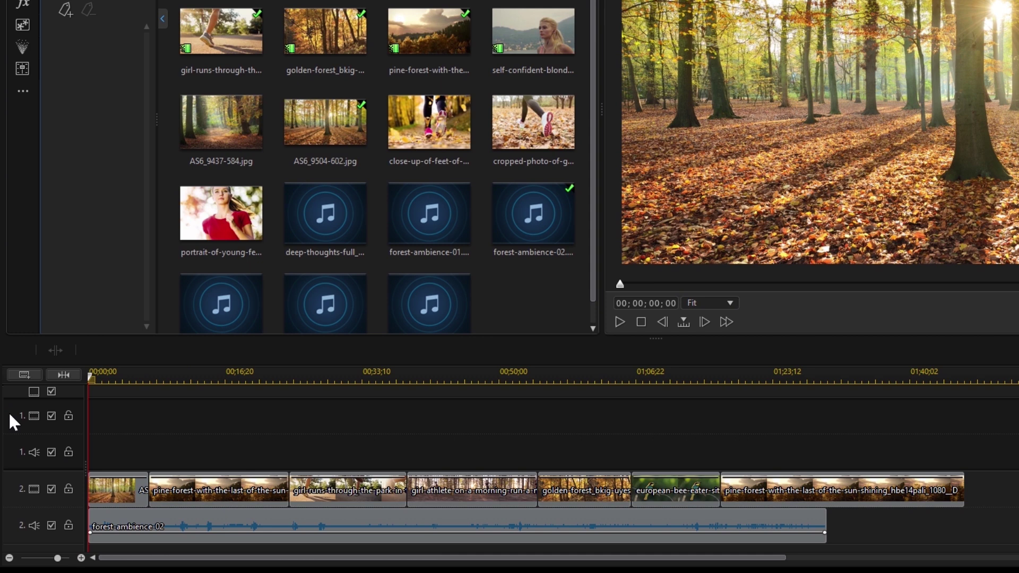
left_click_drag(13, 470, 9, 411)
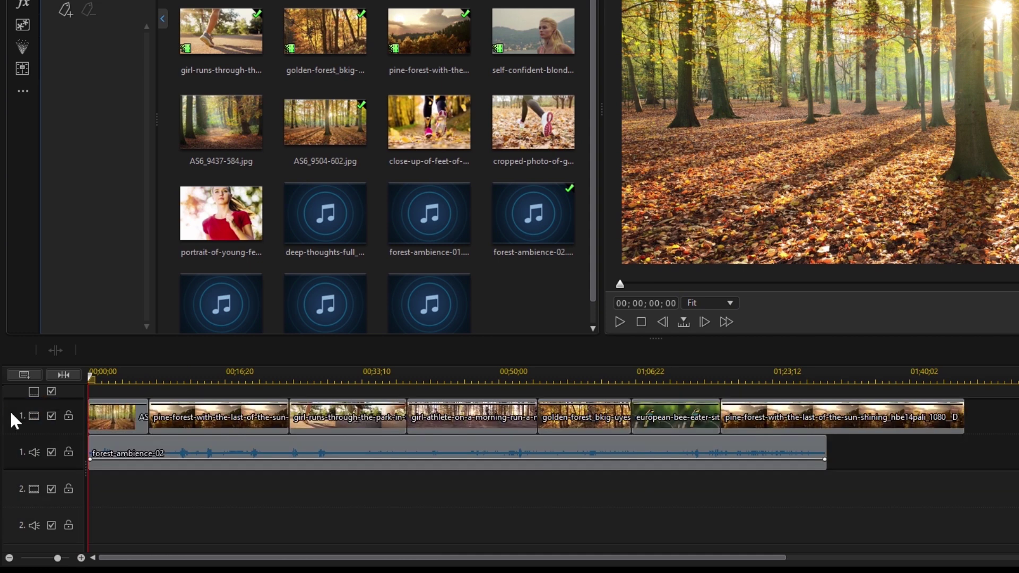
right_click(11, 406)
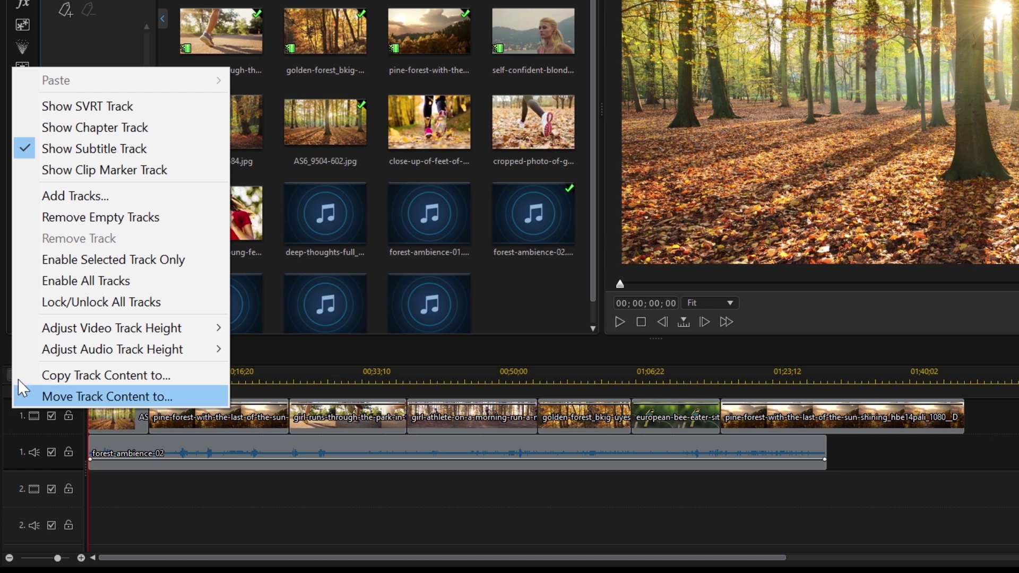
Step: Dismiss Add Tracks, toggle track 1 audio off and on, and zoom the timeline in
left_click(29, 191)
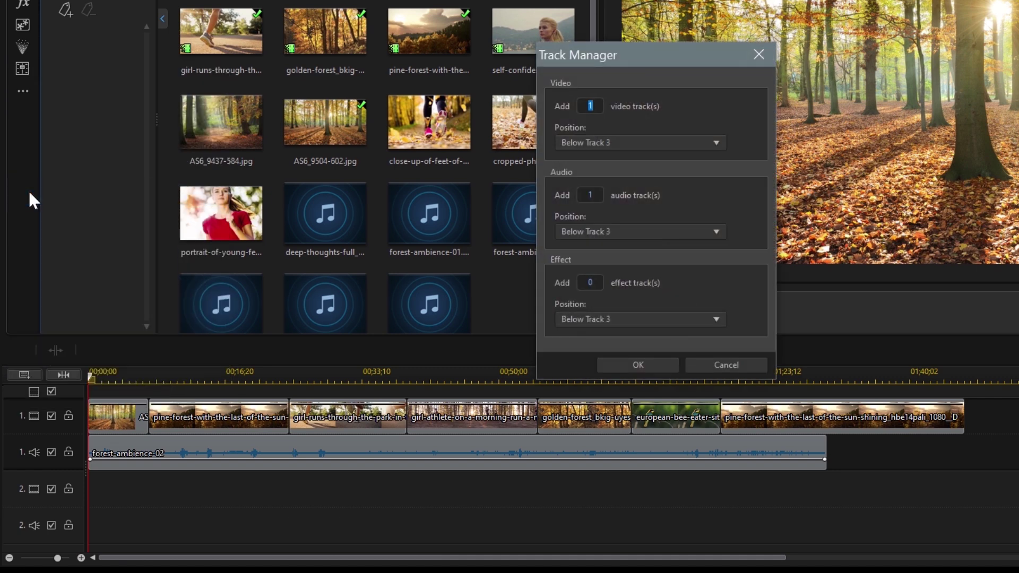
key("Escape")
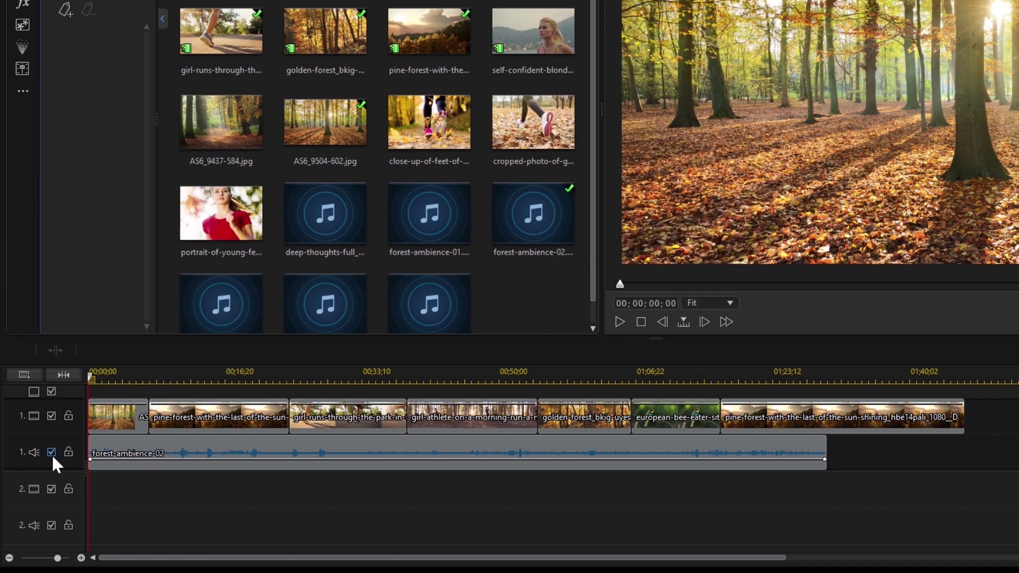
left_click(52, 455)
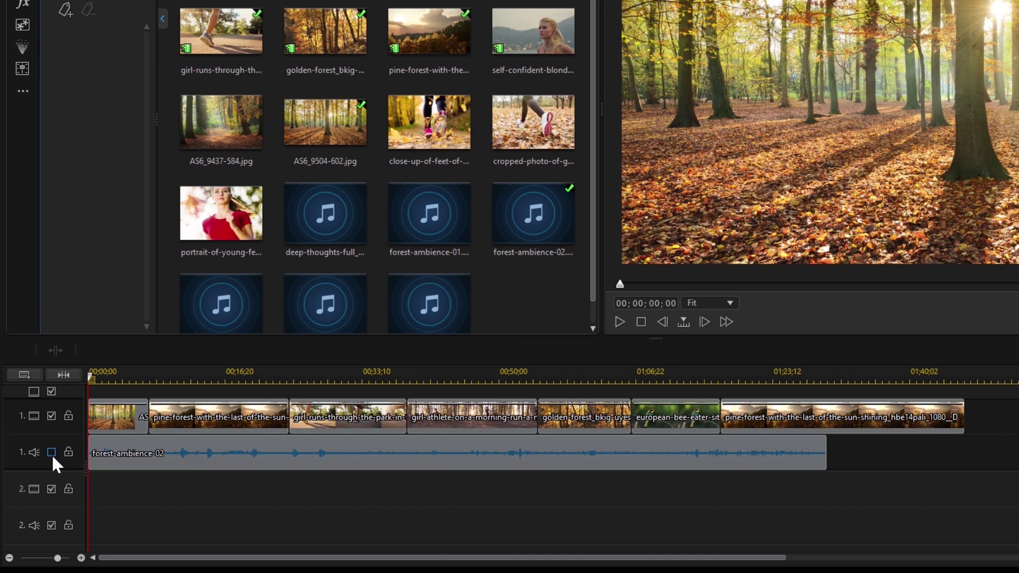
left_click(52, 452)
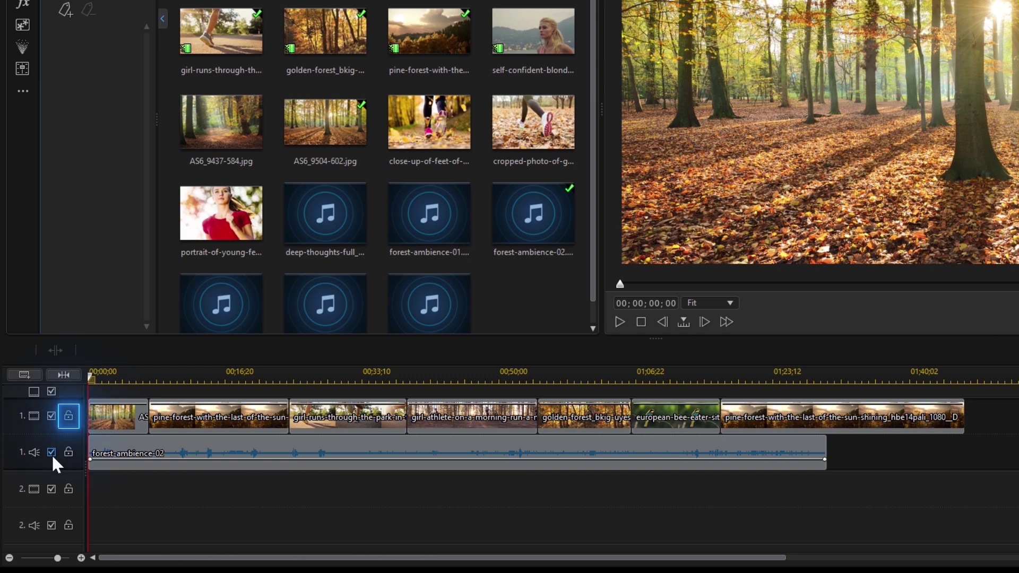
mouse_move(138, 375)
left_mouse_down()
mouse_move(326, 381)
mouse_move(136, 381)
left_mouse_up()
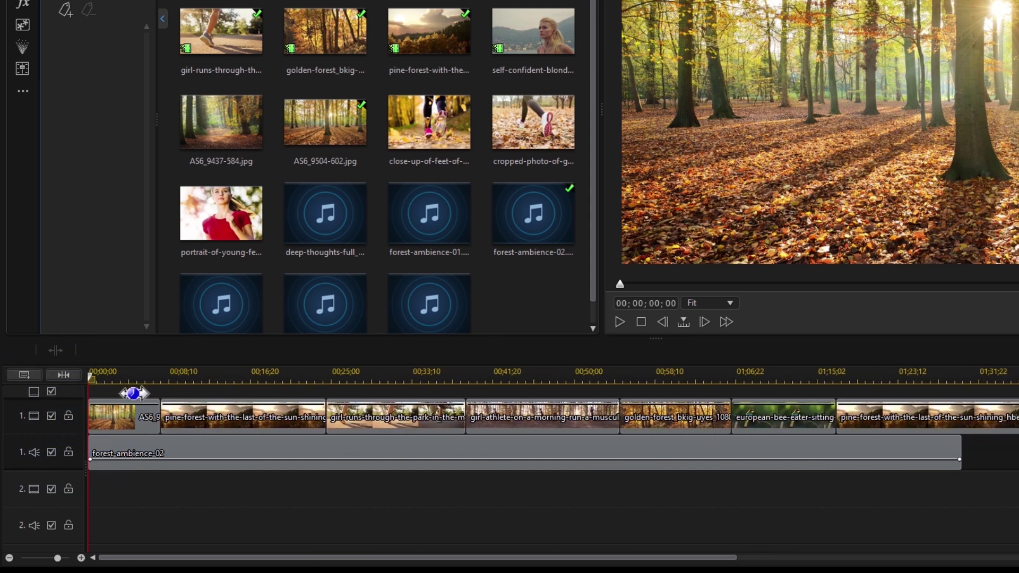
Step: Split the pine-forest clip at about 16 seconds and shorten the last piece's end
left_click(71, 376)
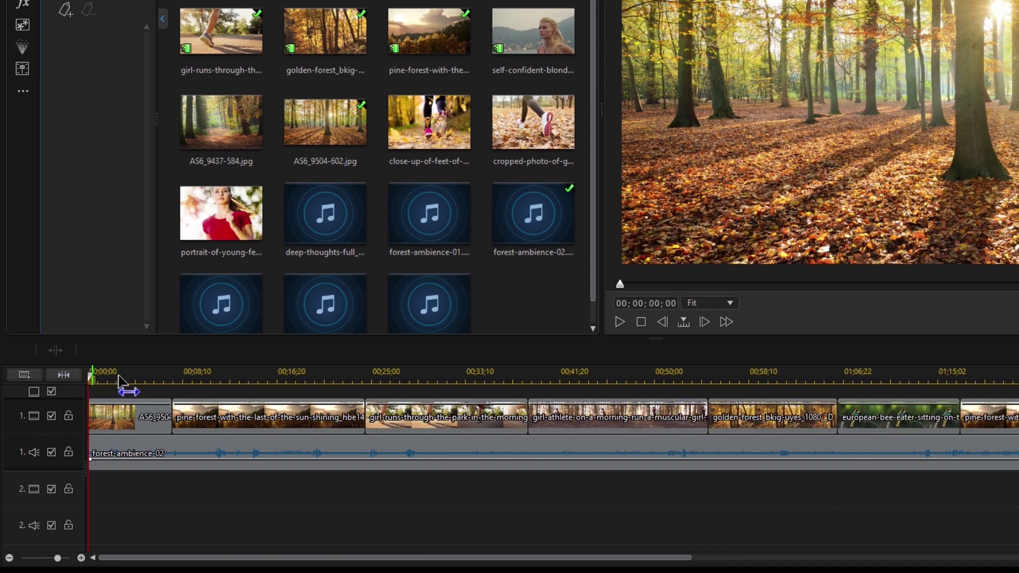
left_click_drag(126, 381, 276, 386)
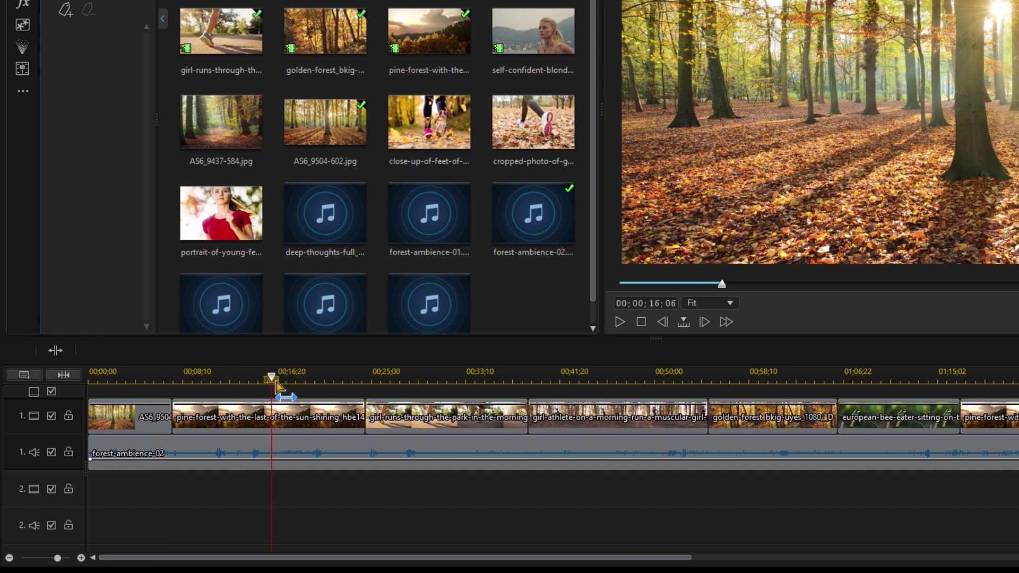
left_click(274, 417)
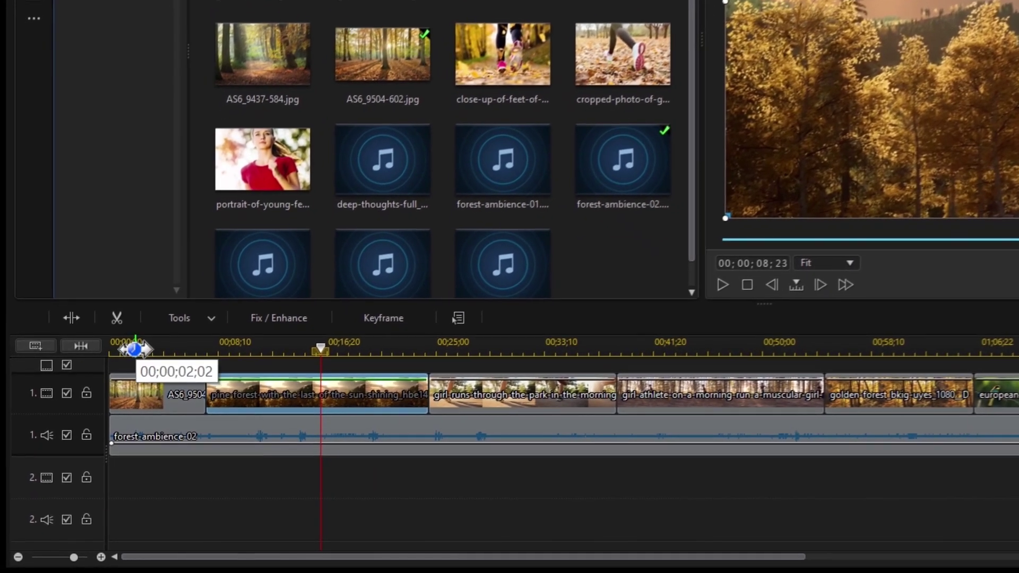
left_click(83, 322)
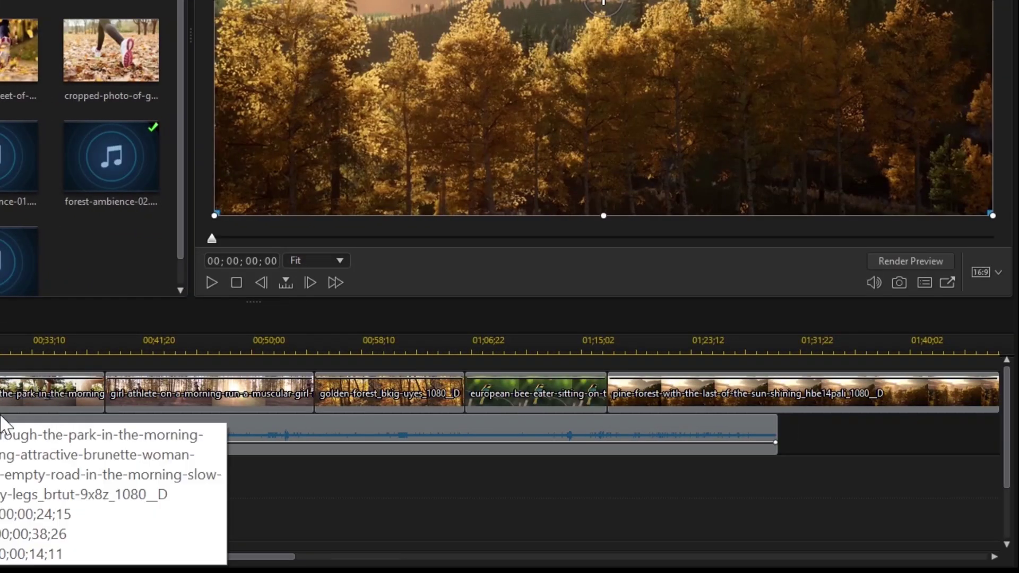
left_click_drag(999, 391, 777, 426)
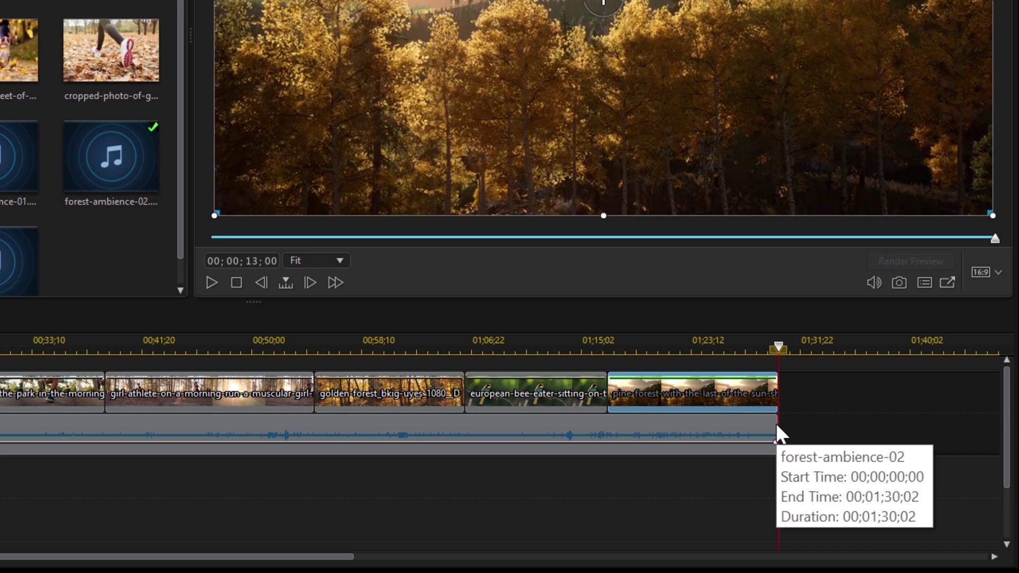
Step: Delete the selected pine-forest clip, then undo the deletion to restore it
key("Delete")
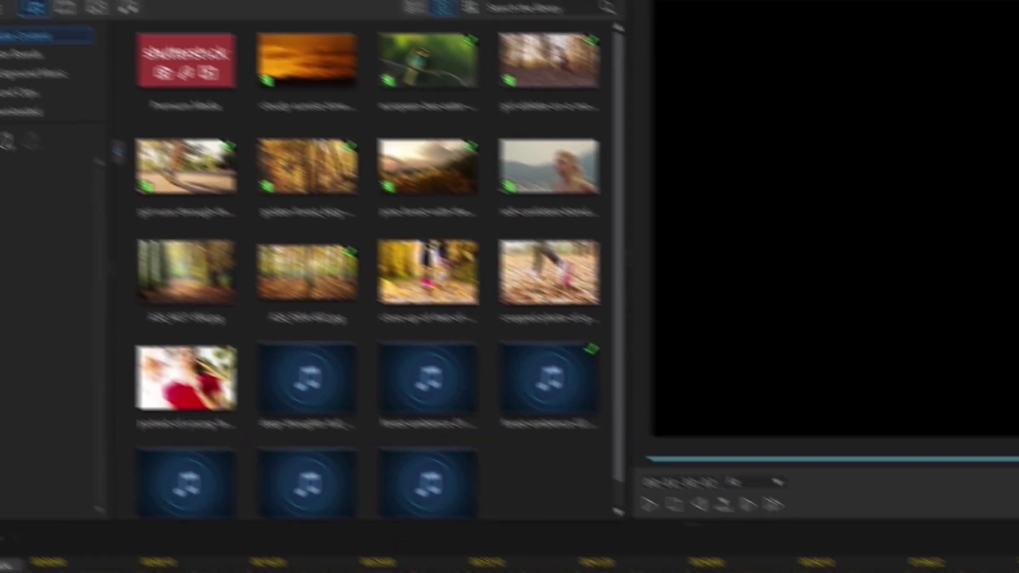
left_click(95, 14)
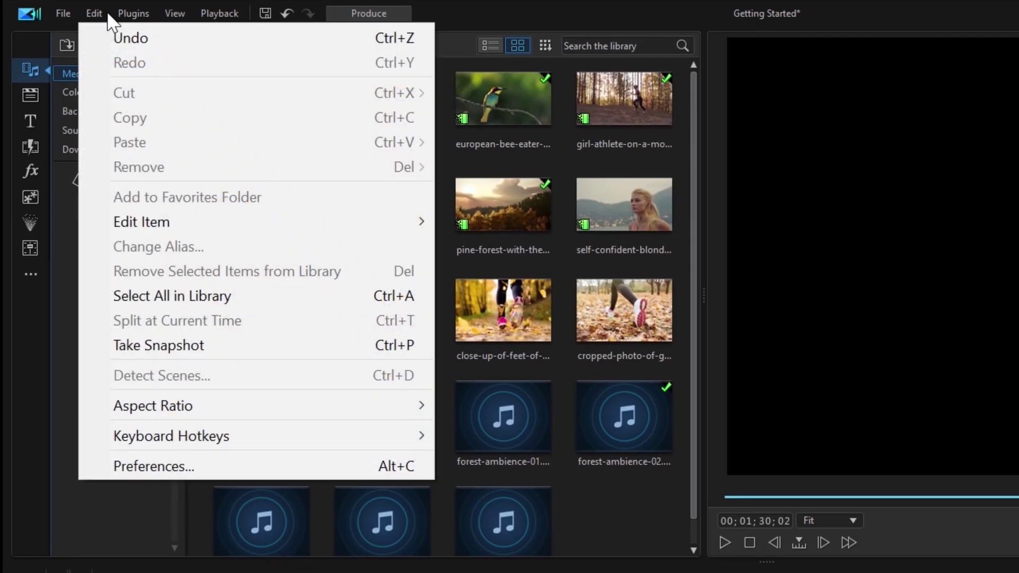
left_click(96, 42)
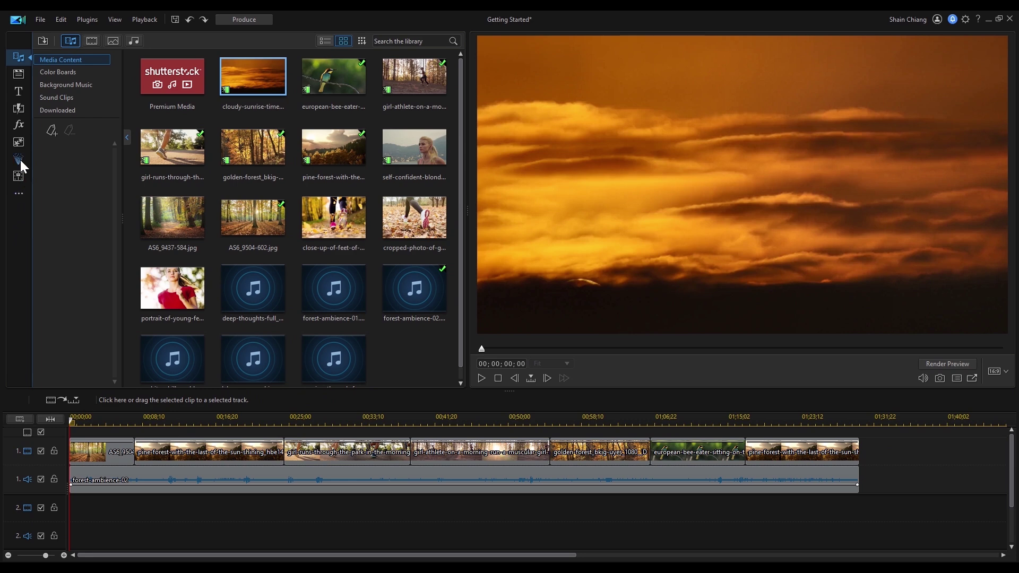
left_click(19, 108)
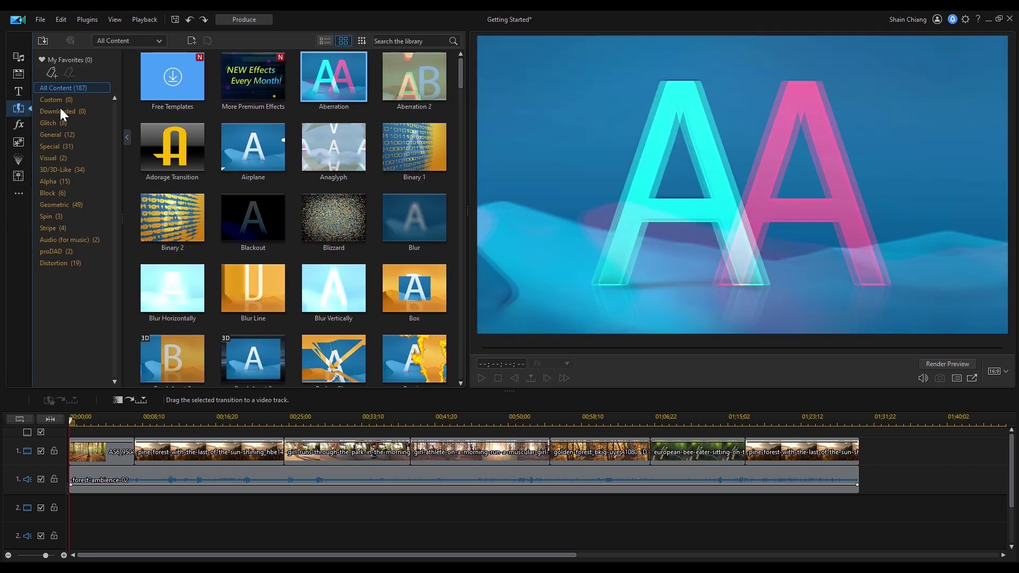
Step: Place Blur Horizontally between the first two clips and set it to Cross
left_click(159, 224)
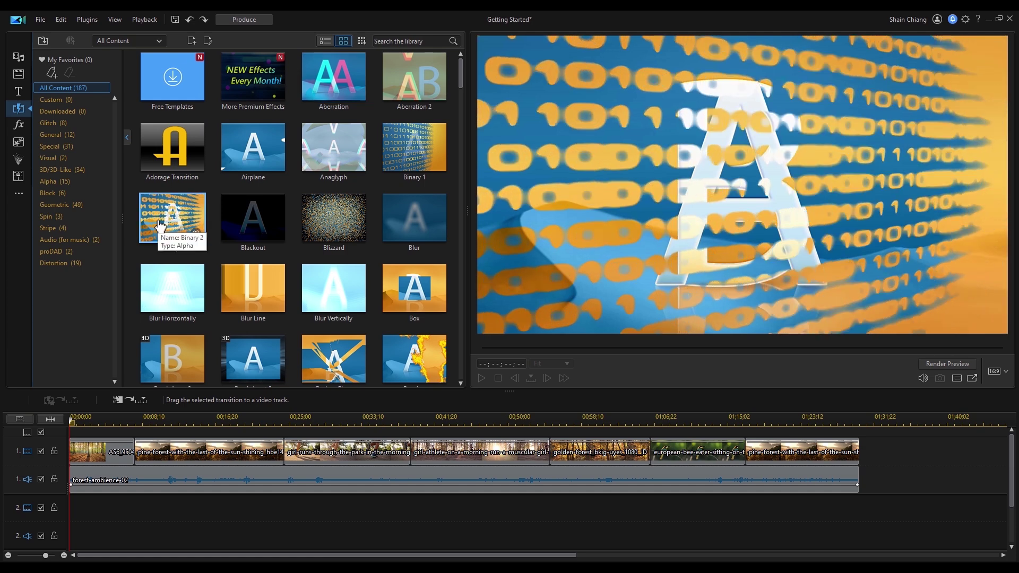
left_click(161, 276)
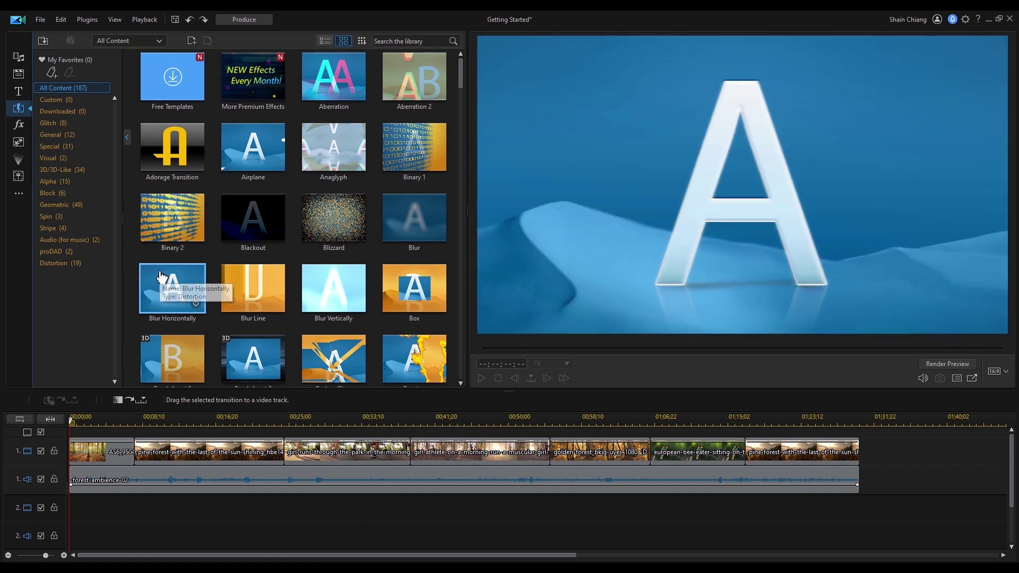
mouse_move(160, 276)
left_mouse_down()
mouse_move(136, 454)
mouse_move(158, 458)
left_mouse_up()
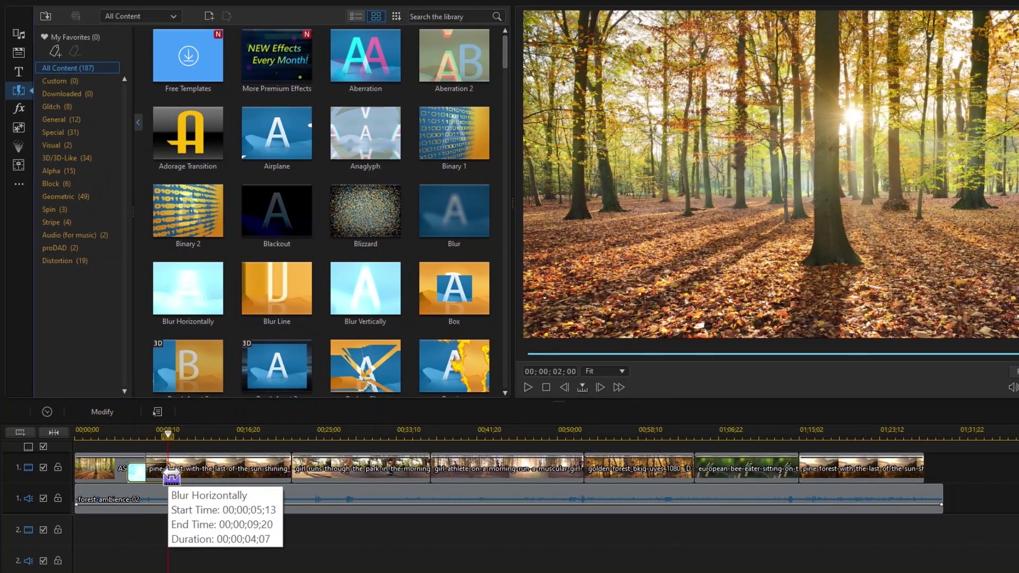
double_click(136, 474)
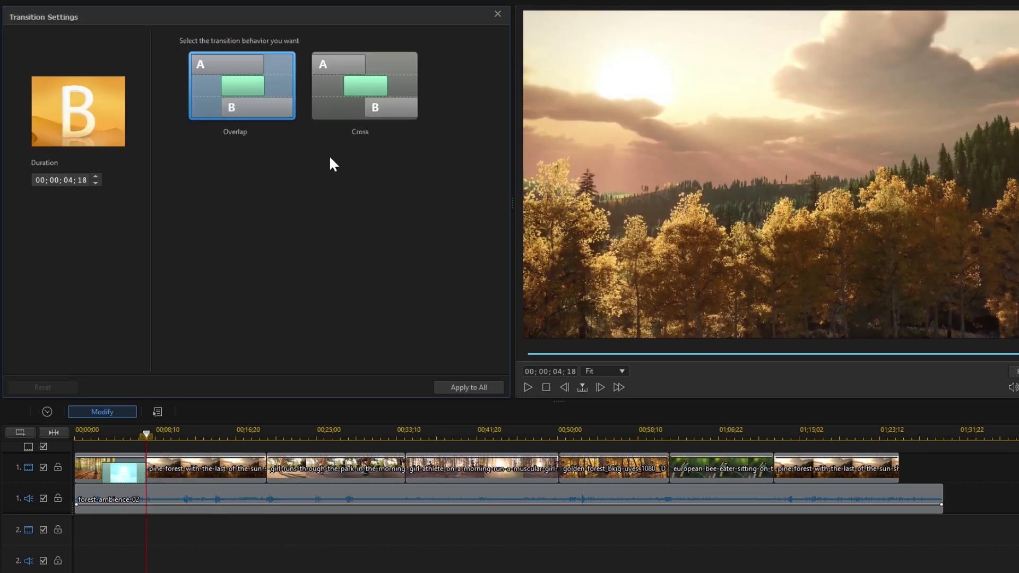
left_click(344, 115)
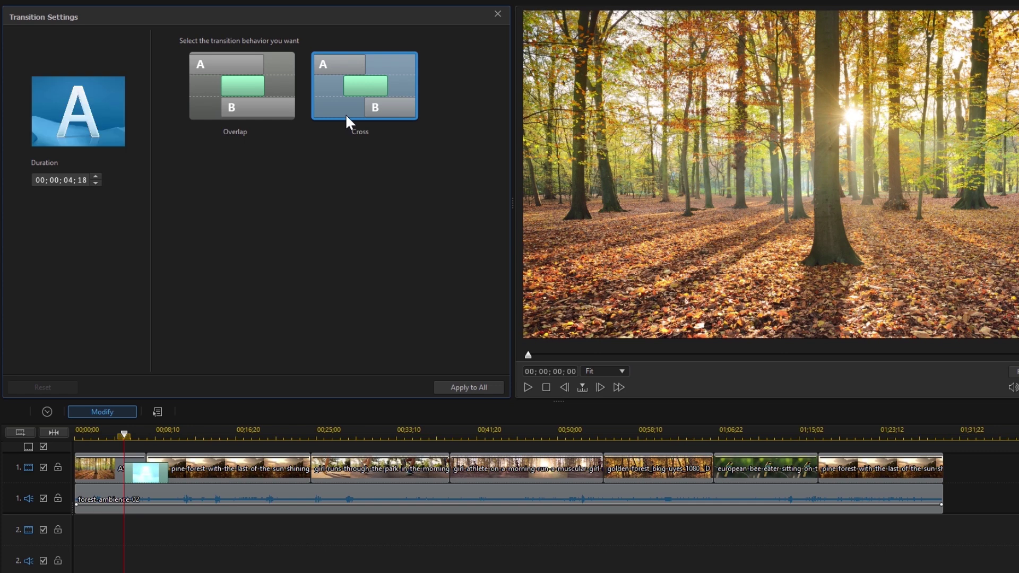
left_click(499, 12)
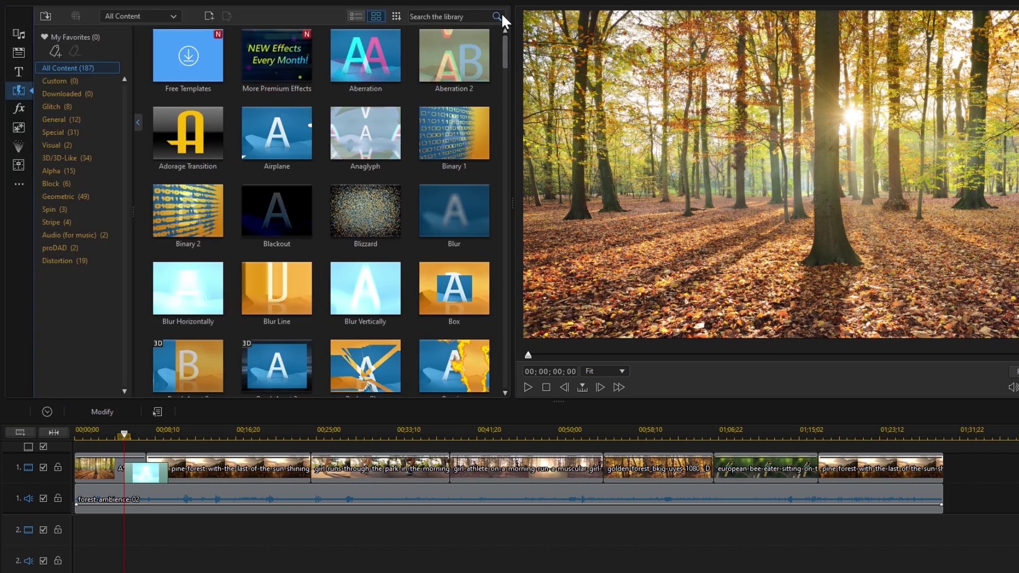
left_click(20, 72)
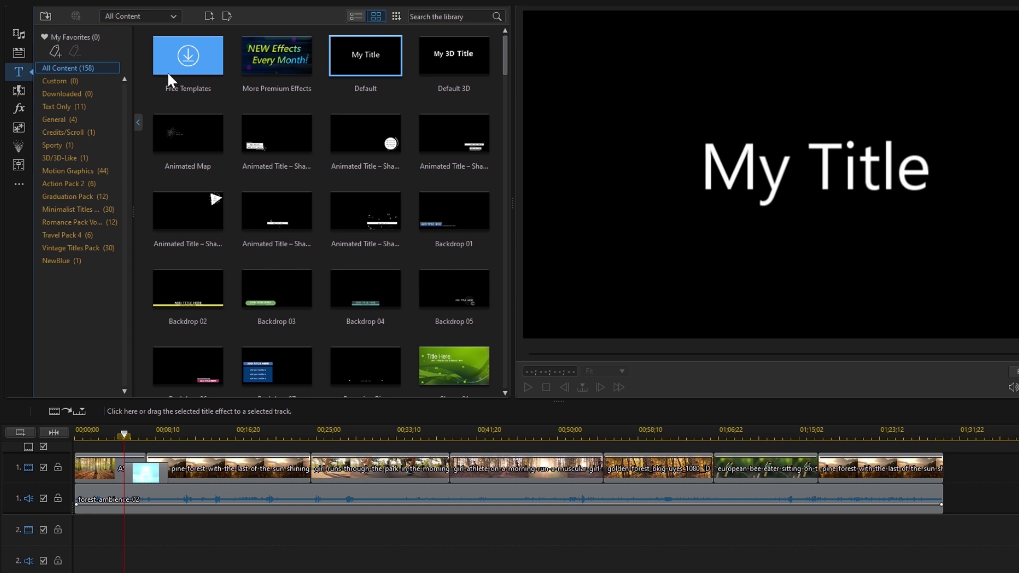
Step: Place Motion Graphics 014 at the start of track 2 and open it for editing
mouse_move(508, 69)
left_mouse_down()
mouse_move(511, 132)
mouse_move(505, 41)
left_mouse_up()
left_click_drag(505, 70, 505, 229)
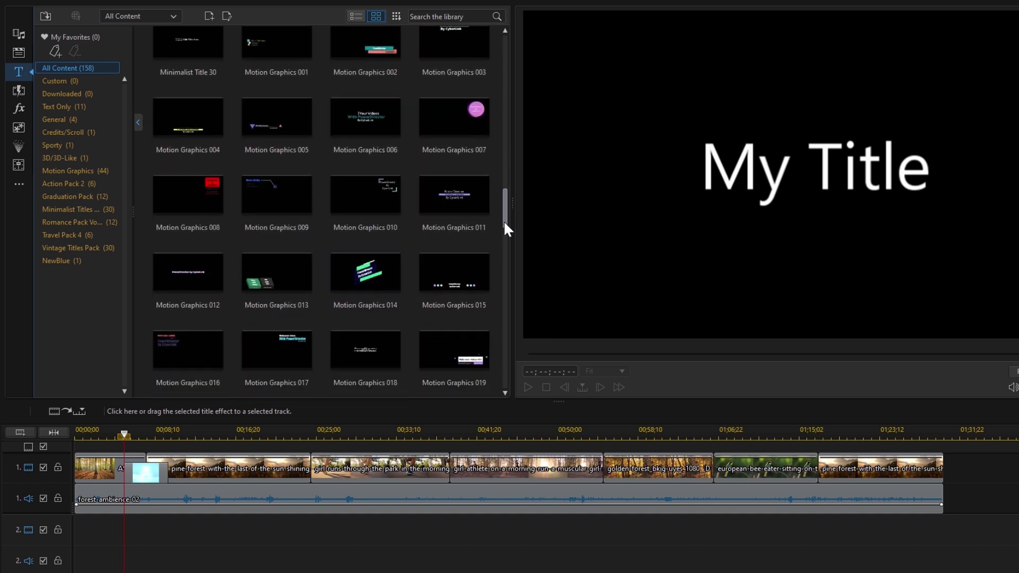
mouse_move(382, 277)
left_mouse_down()
mouse_move(317, 361)
mouse_move(70, 534)
left_mouse_up()
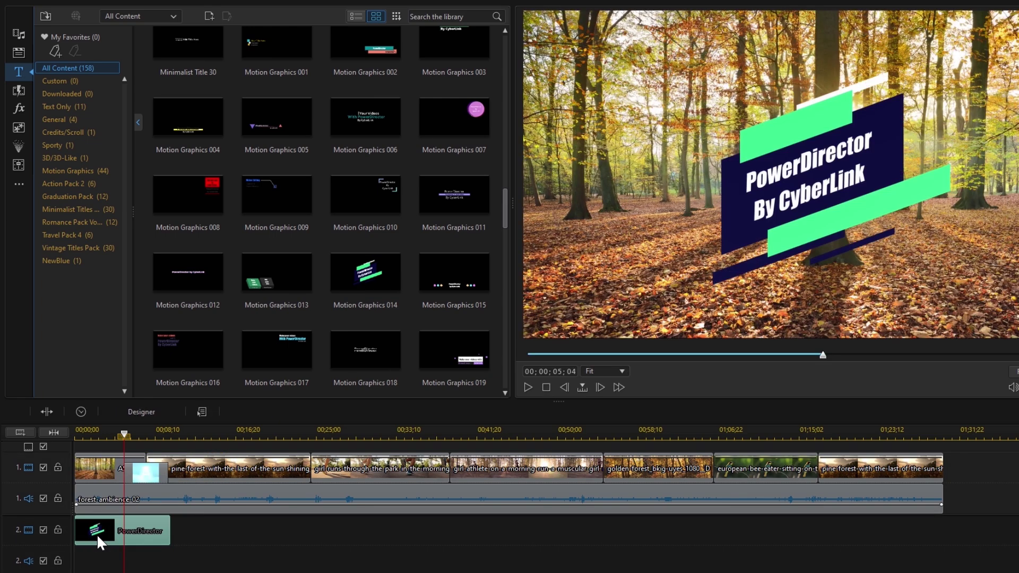
double_click(98, 534)
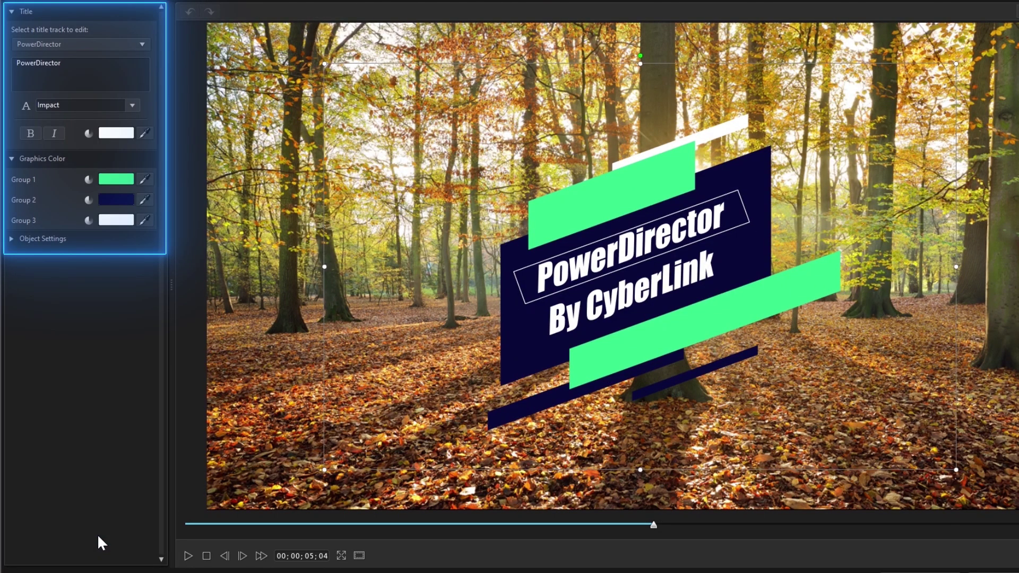
Step: Change the title text to yellow FOREST RUNNER and favourite the Motion Graphics 014 template
triple_click(38, 62)
type("fo")
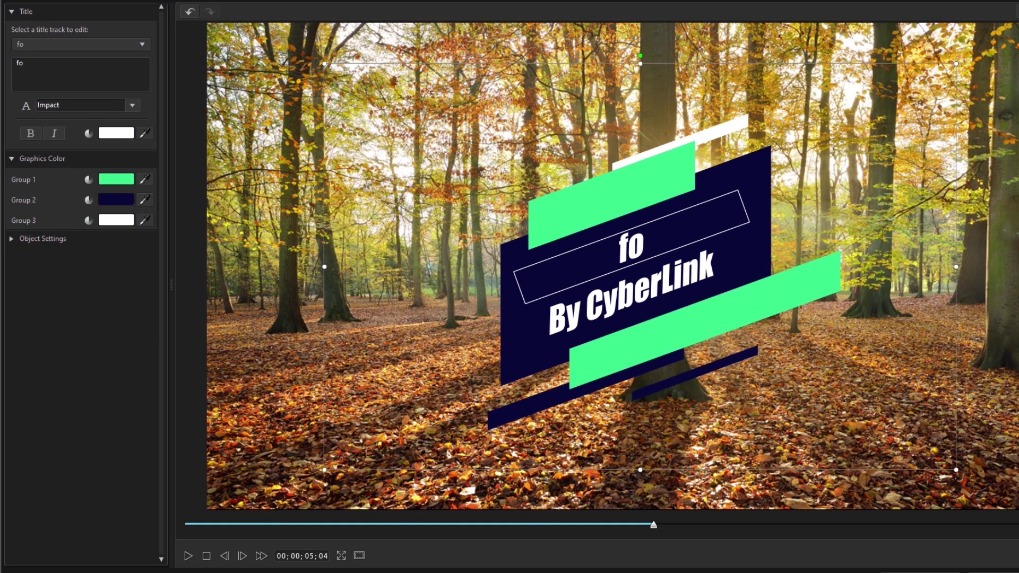
key("BackSpace")
key("BackSpace")
type("FOREST RUNNER")
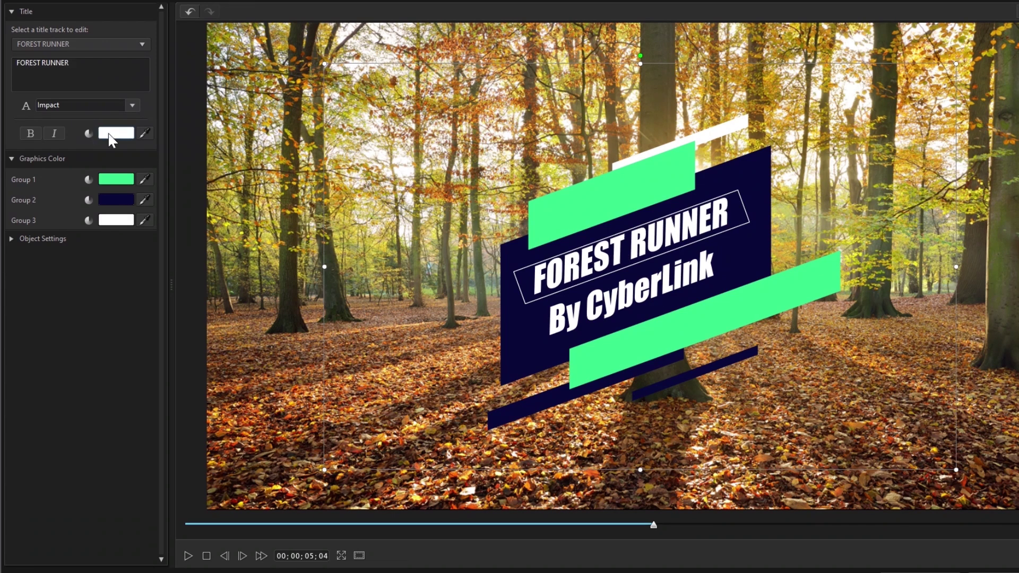
left_click(116, 134)
left_click(406, 215)
left_click(393, 415)
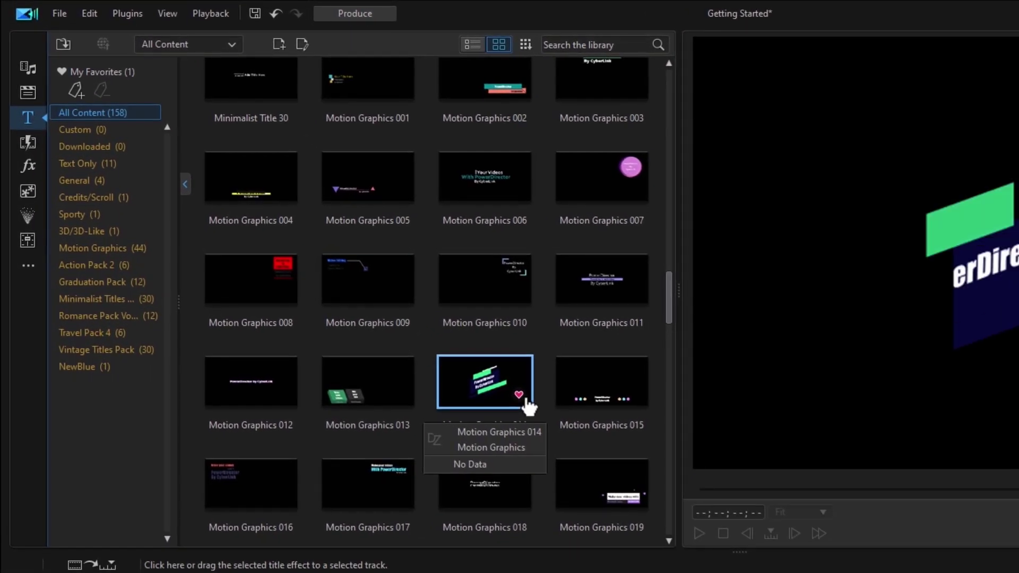
left_click(521, 396)
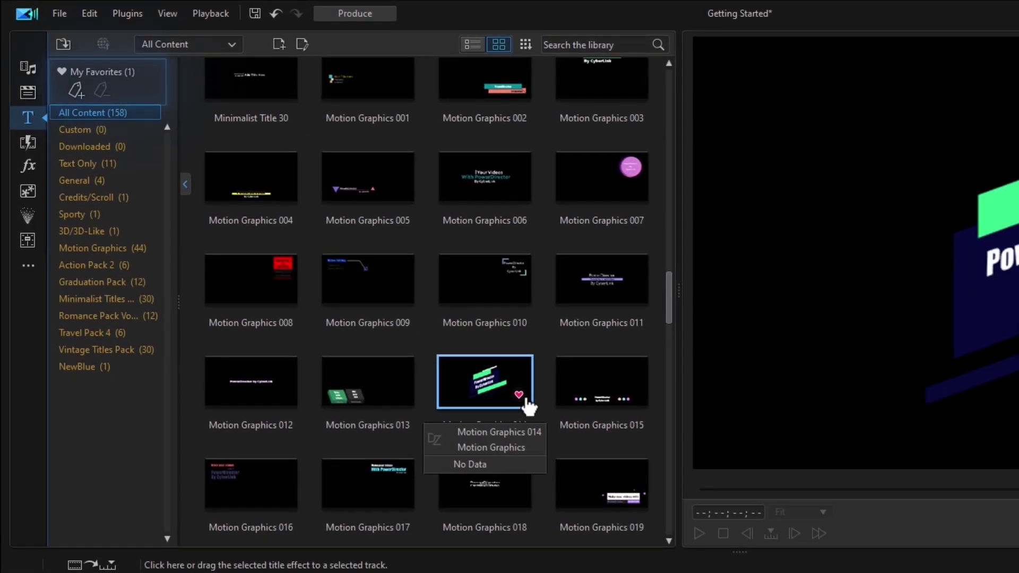
left_click(129, 78)
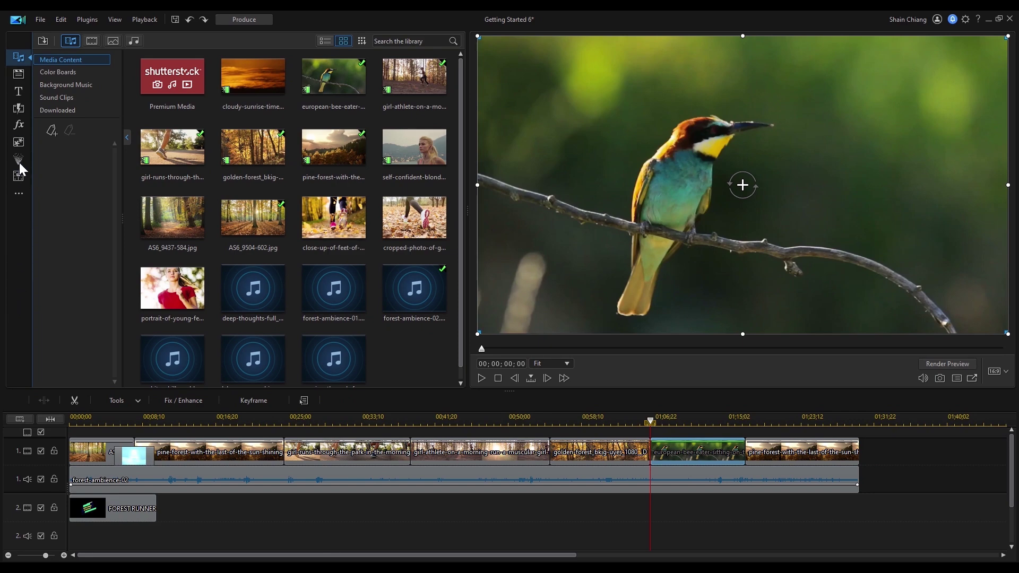
Step: Apply Lens Flare 45 from the Lens Flare Blending effects to the bee-eater clip
left_click(18, 126)
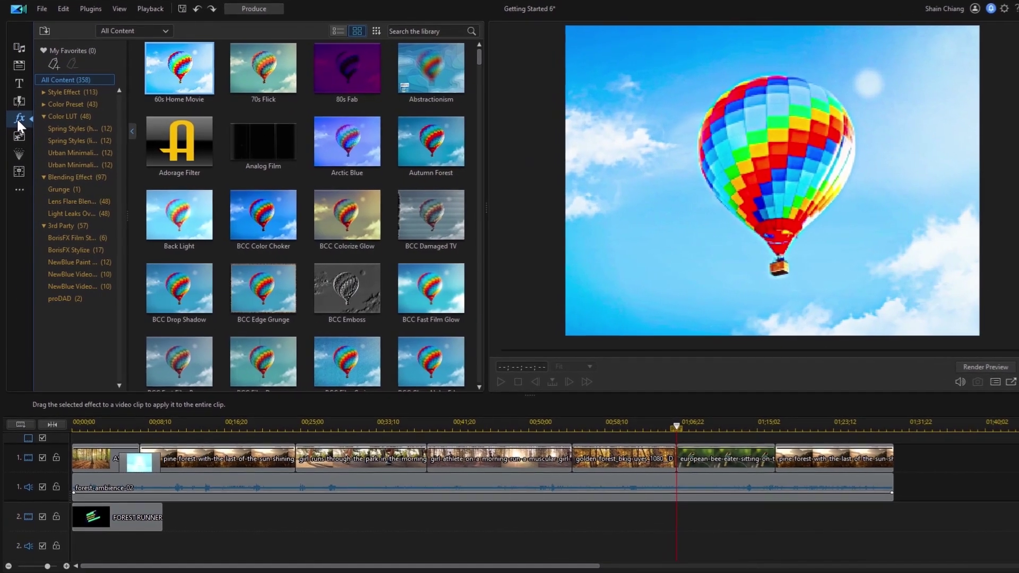
left_click(79, 200)
left_click_drag(482, 177, 473, 390)
left_click_drag(182, 348, 648, 432)
left_click_drag(704, 453, 705, 451)
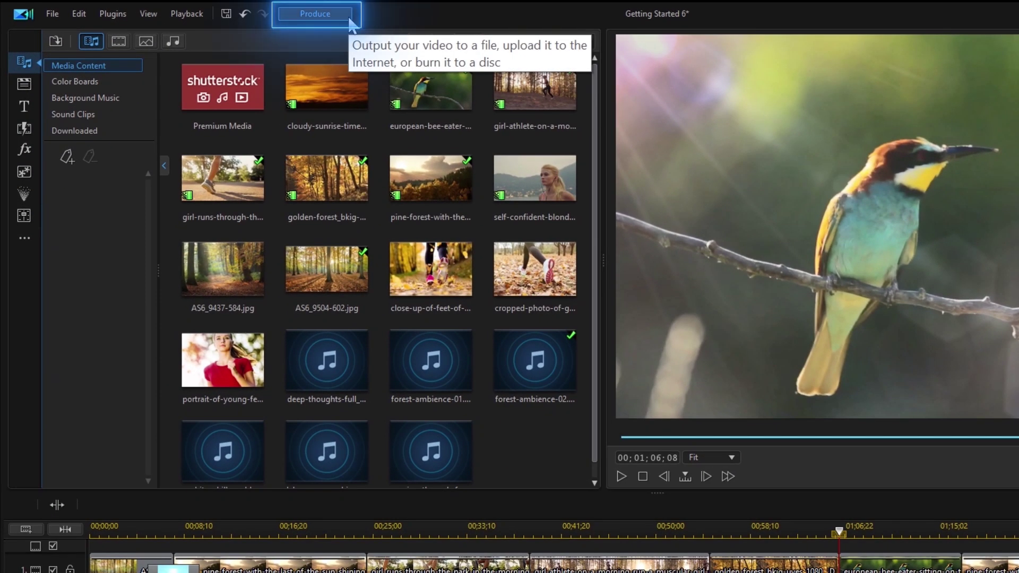
left_click(349, 18)
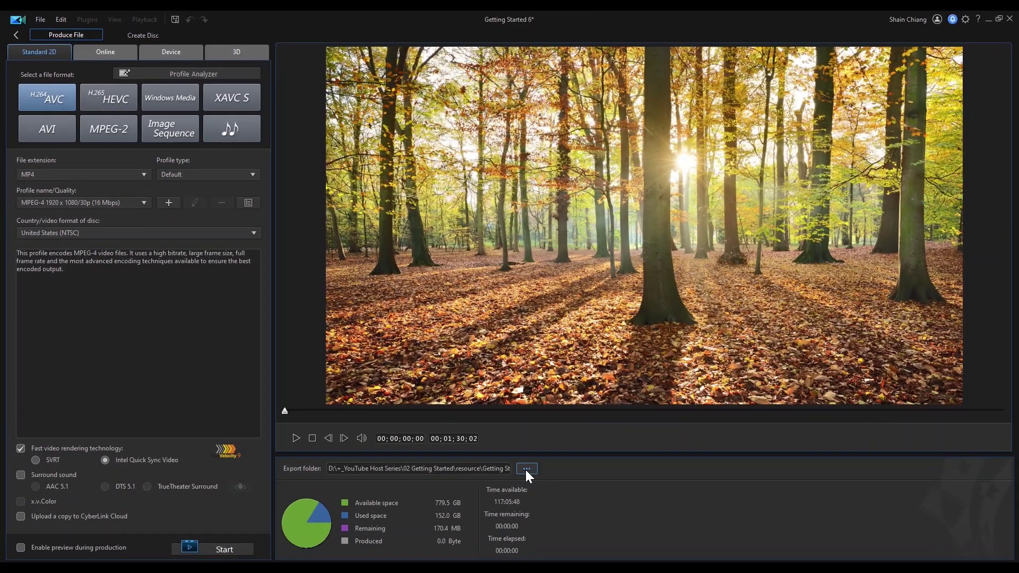
Step: Render the MP4 as 'Getting Started 6' with preview during production enabled
left_click(526, 469)
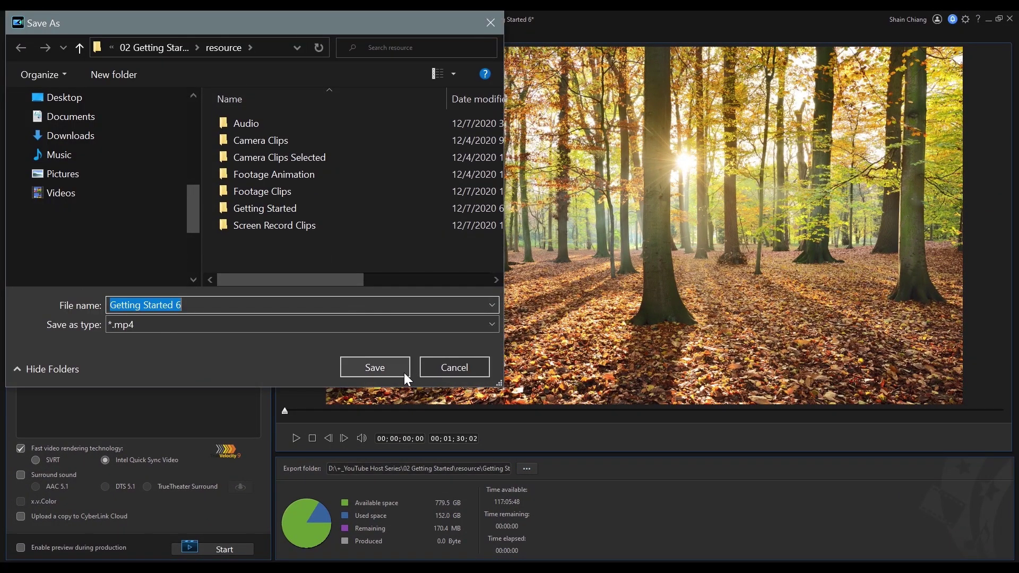
left_click(403, 372)
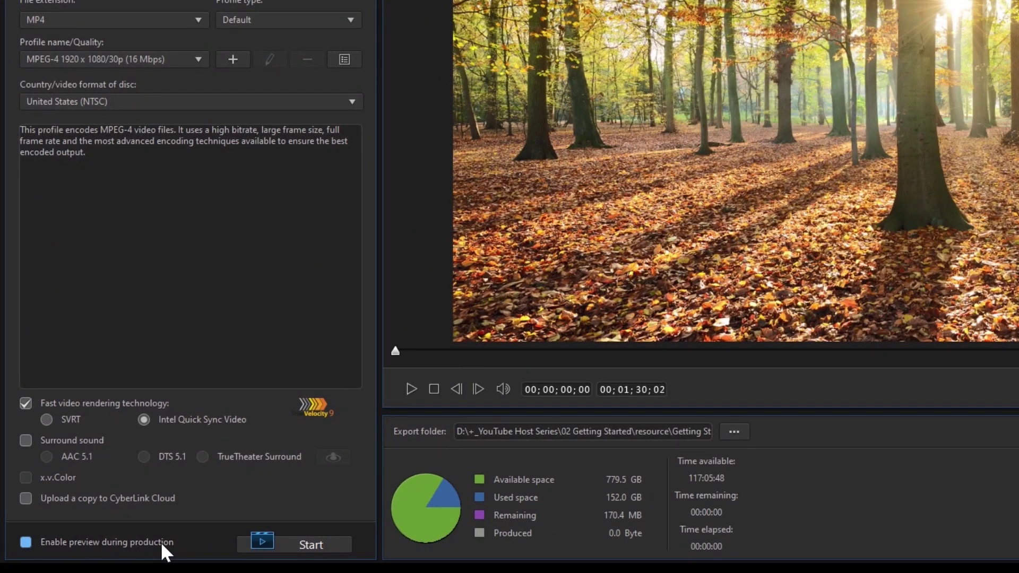
left_click(161, 543)
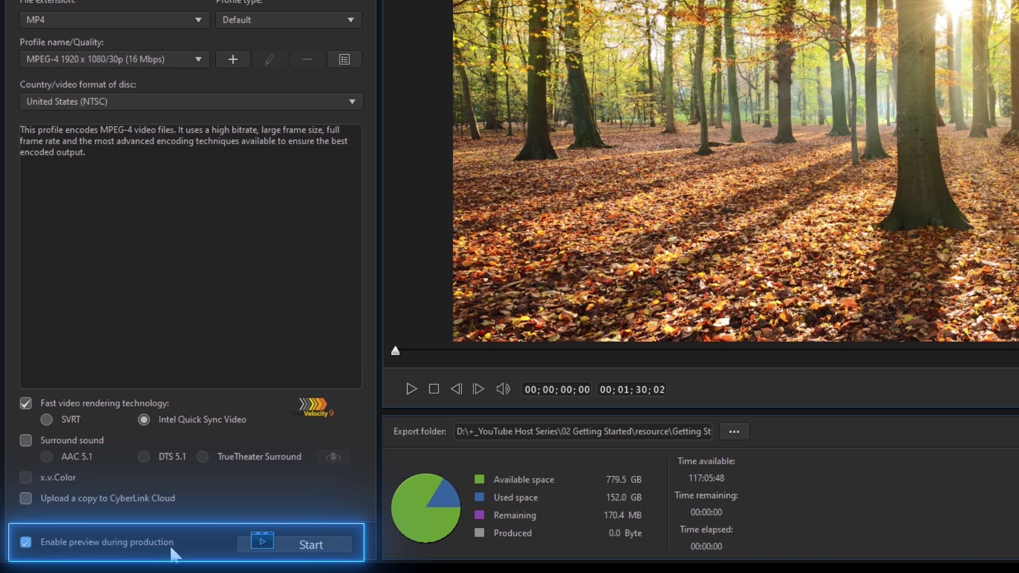
left_click(338, 552)
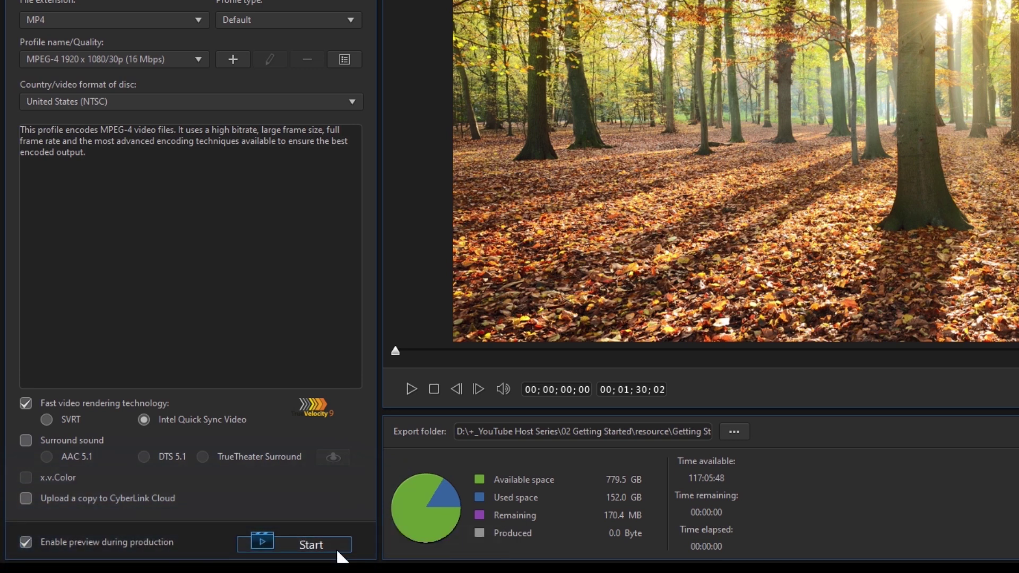